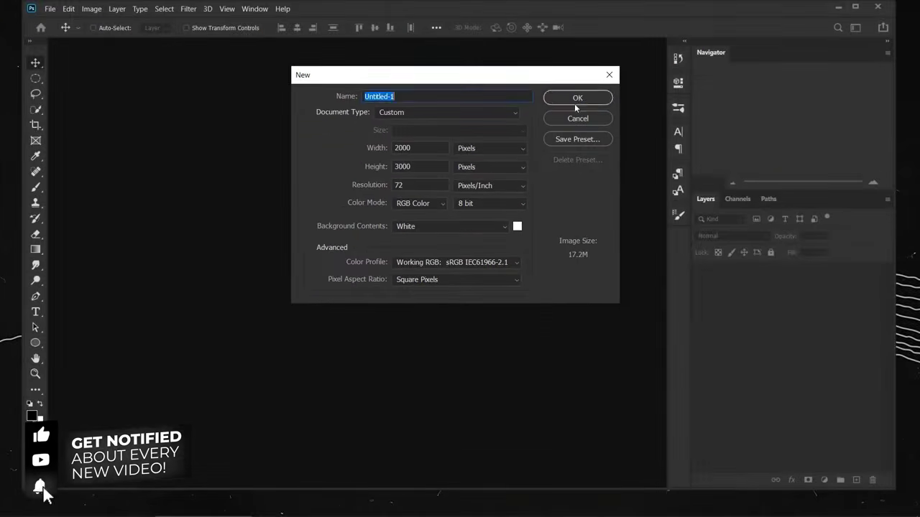
- Create a white 2000 × 3000 pixel RGB document at 72 pixels/inch and add a new layer named Image
{"action": "left_click", "coordinate": [586, 95]}
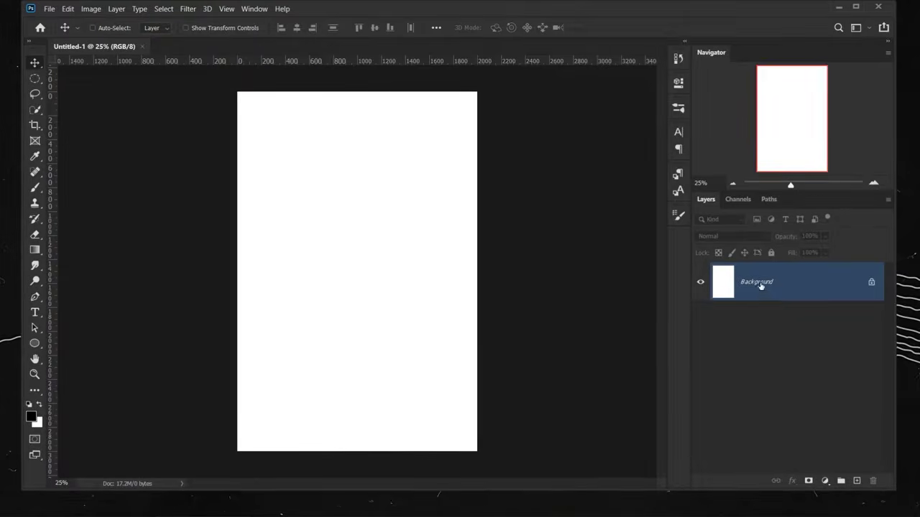
{"action": "left_click", "coordinate": [857, 481]}
{"action": "double_click", "coordinate": [750, 282]}
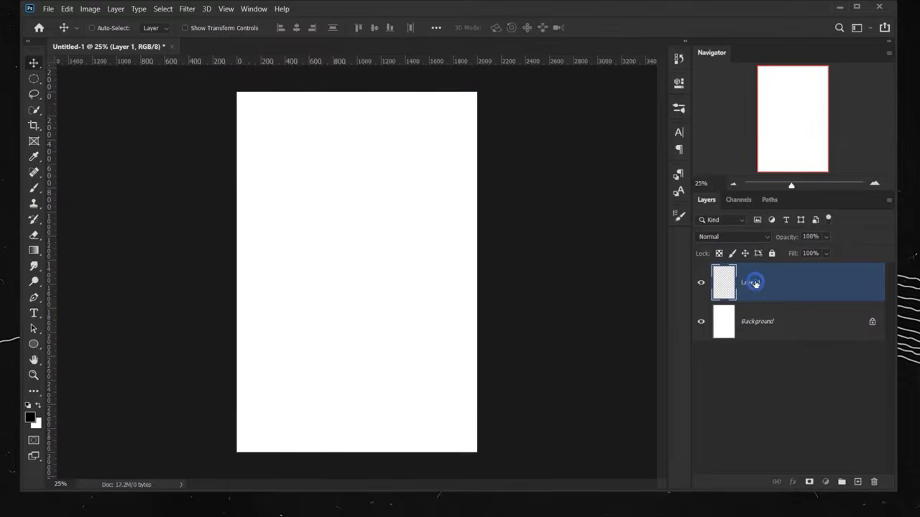
{"action": "type", "text": "Image"}
{"action": "key", "text": "Return"}
- Delete the Background layer and convert the Image layer to a smart object
{"action": "left_click", "coordinate": [761, 323]}
{"action": "left_click_drag", "start_coordinate": [776, 332], "coordinate": [876, 485]}
{"action": "right_click", "coordinate": [777, 288]}
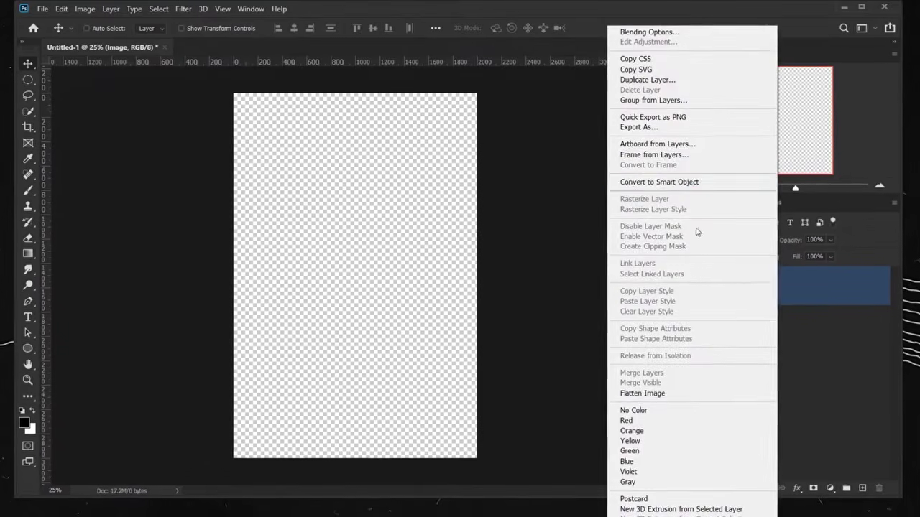
{"action": "left_click", "coordinate": [643, 182]}
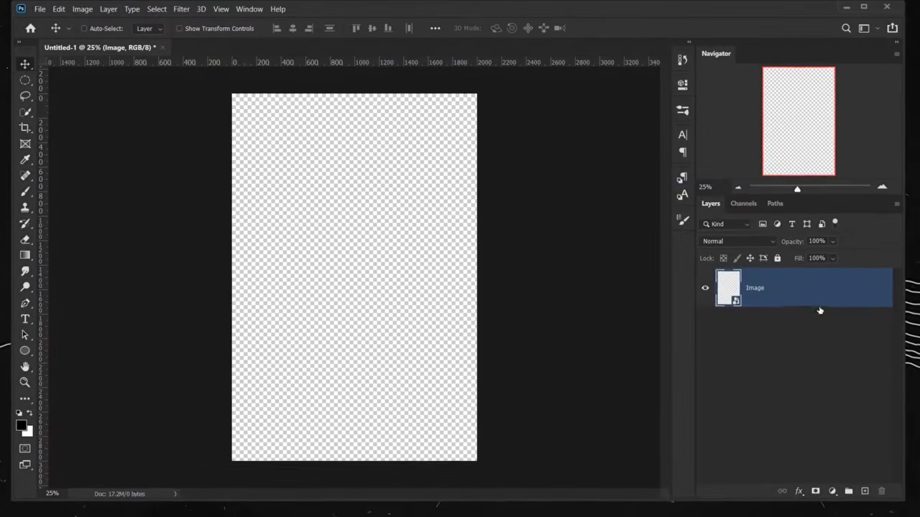
- Open the Image smart object's contents and place the portrait photo in it
{"action": "right_click", "coordinate": [781, 290]}
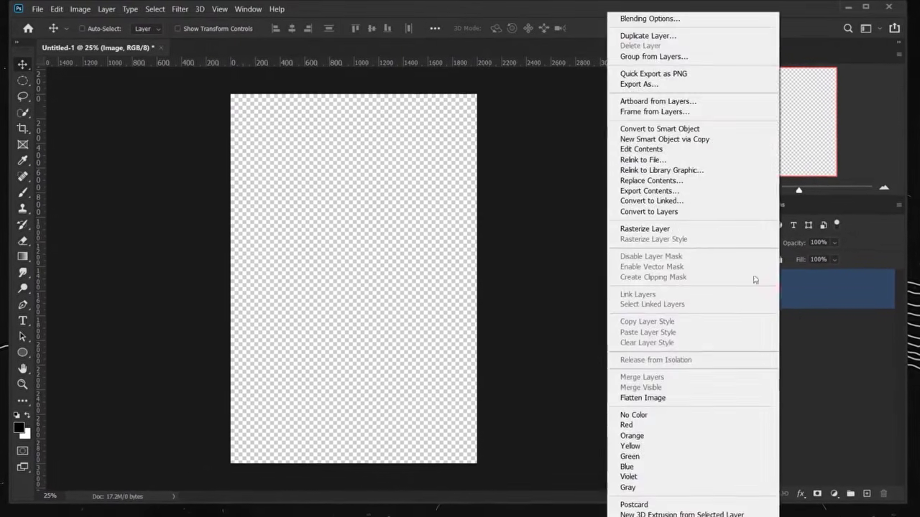
{"action": "left_click", "coordinate": [636, 150]}
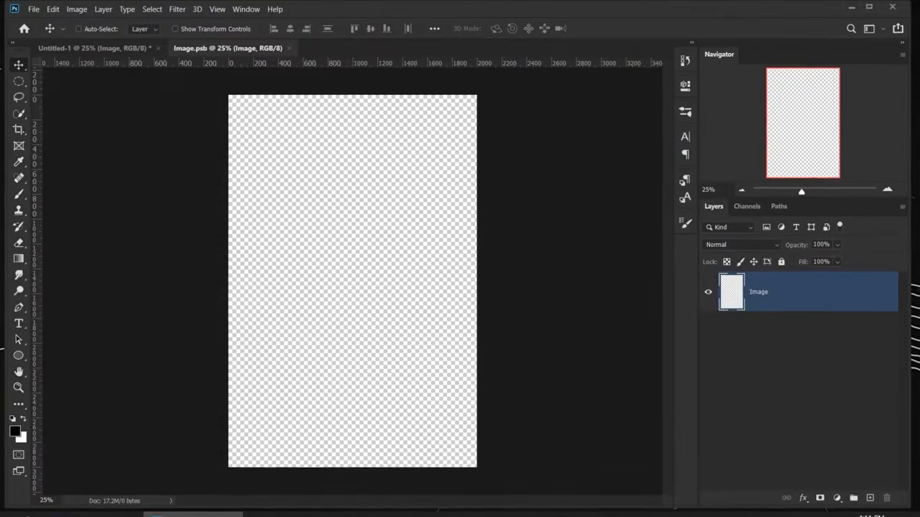
{"action": "key", "text": "alt+Tab"}
{"action": "left_click_drag", "start_coordinate": [388, 141], "coordinate": [396, 460]}
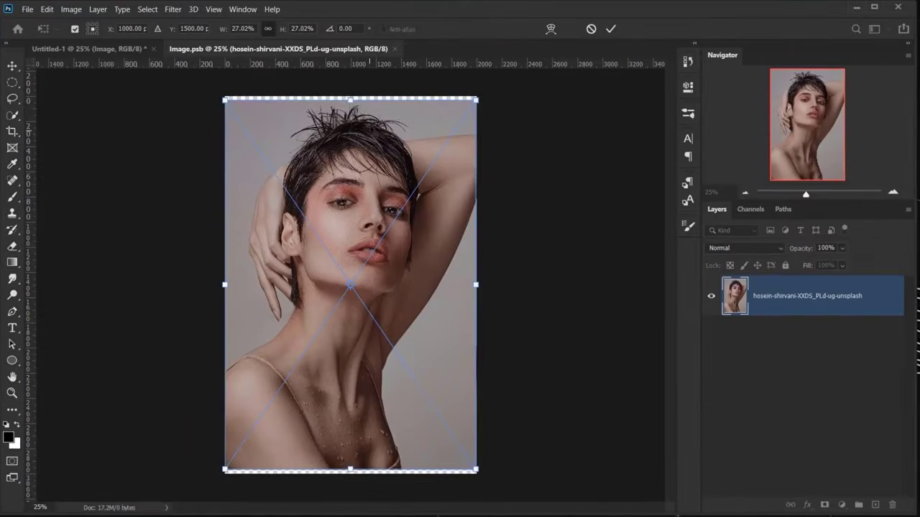
- Scale the placed portrait to 27.62% so it fills the canvas, and save and close Image.psb
{"action": "left_click_drag", "start_coordinate": [350, 99], "coordinate": [350, 95]}
{"action": "left_click_drag", "start_coordinate": [350, 470], "coordinate": [350, 475]}
{"action": "left_click_drag", "start_coordinate": [369, 414], "coordinate": [379, 414]}
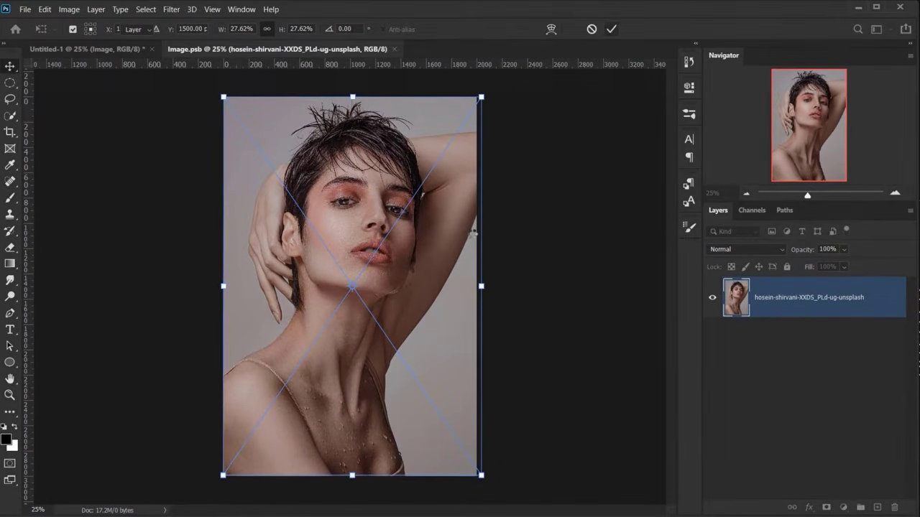
{"action": "key", "text": "Return"}
{"action": "left_click", "coordinate": [401, 48]}
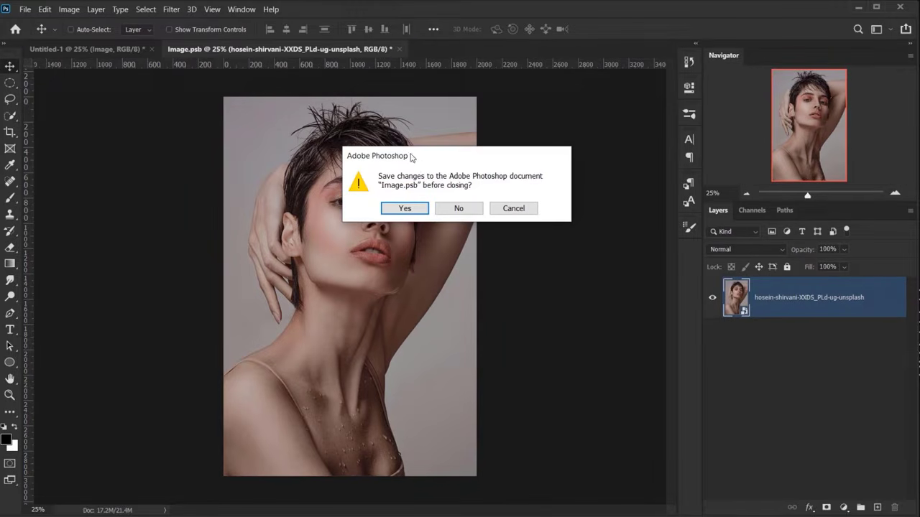
{"action": "left_click", "coordinate": [414, 210]}
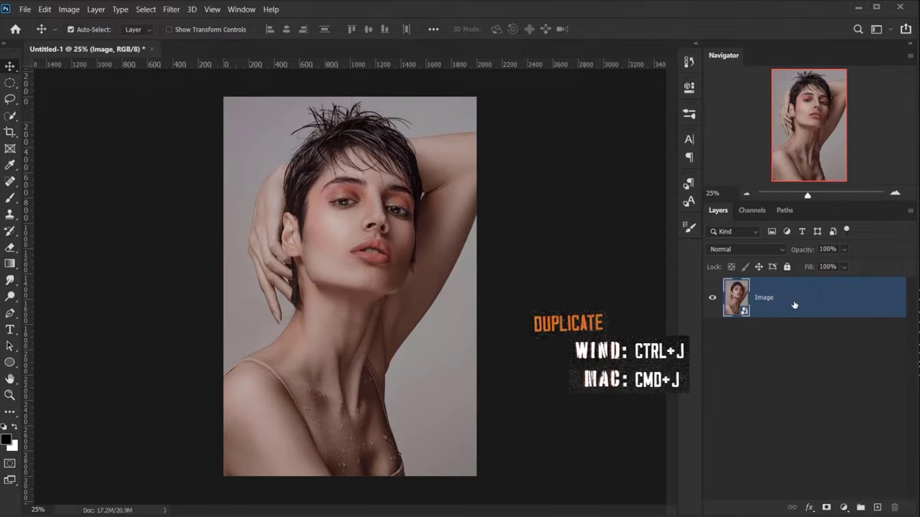
- Duplicate the Image layer twice and rename the upper copy Blur 2 and the lower copy Blur 1
{"action": "key", "text": "ctrl+j"}
{"action": "key", "text": "ctrl+j"}
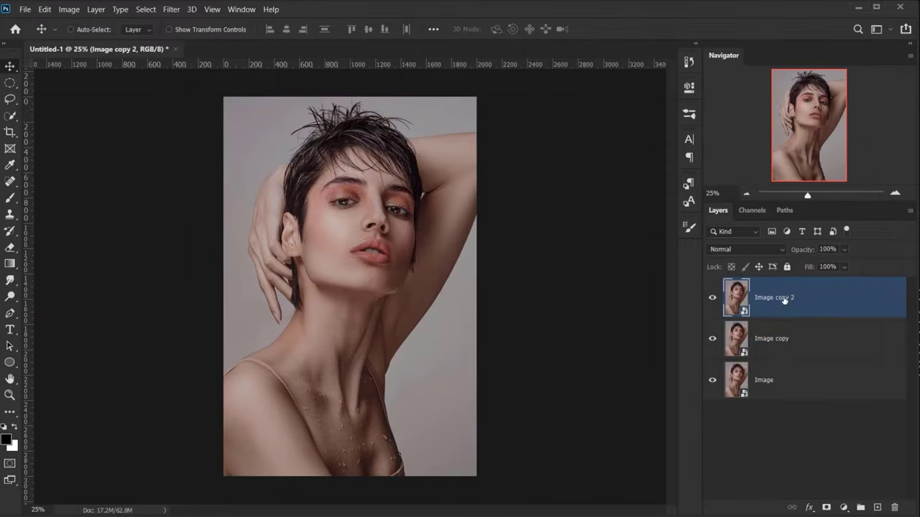
{"action": "left_click", "coordinate": [777, 301]}
{"action": "double_click", "coordinate": [776, 297]}
{"action": "type", "text": "Blur"}
{"action": "key", "text": "Tab"}
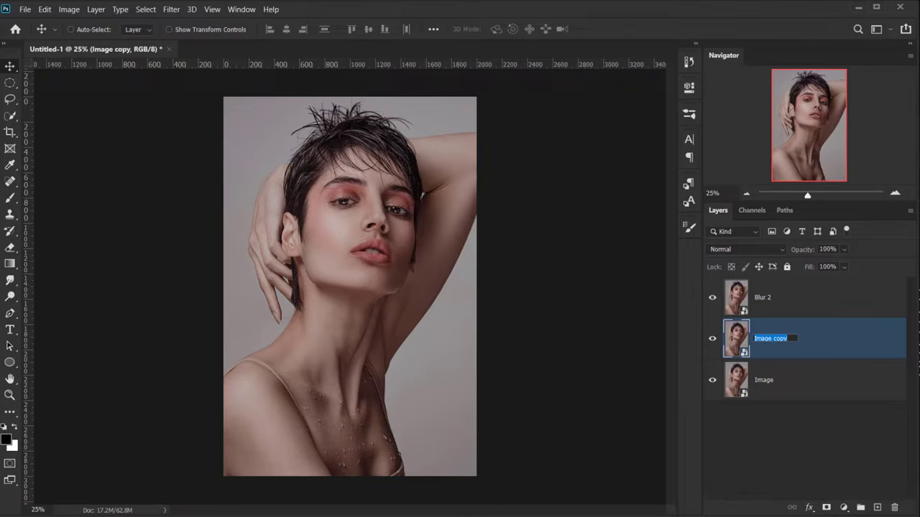
{"action": "type", "text": "Blur 1"}
{"action": "key", "text": "Return"}
- Hide the Blur 2 layer
{"action": "left_click", "coordinate": [751, 384]}
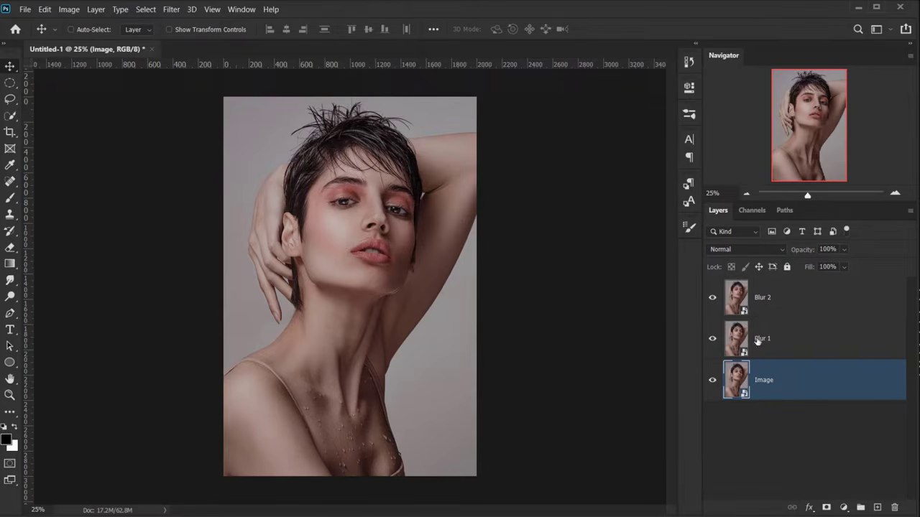
{"action": "left_click", "coordinate": [774, 307]}
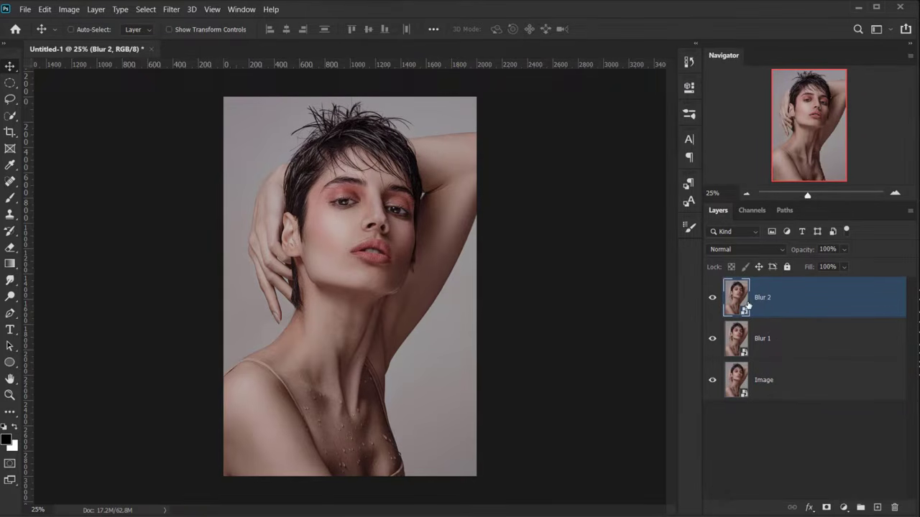
{"action": "left_click", "coordinate": [712, 299]}
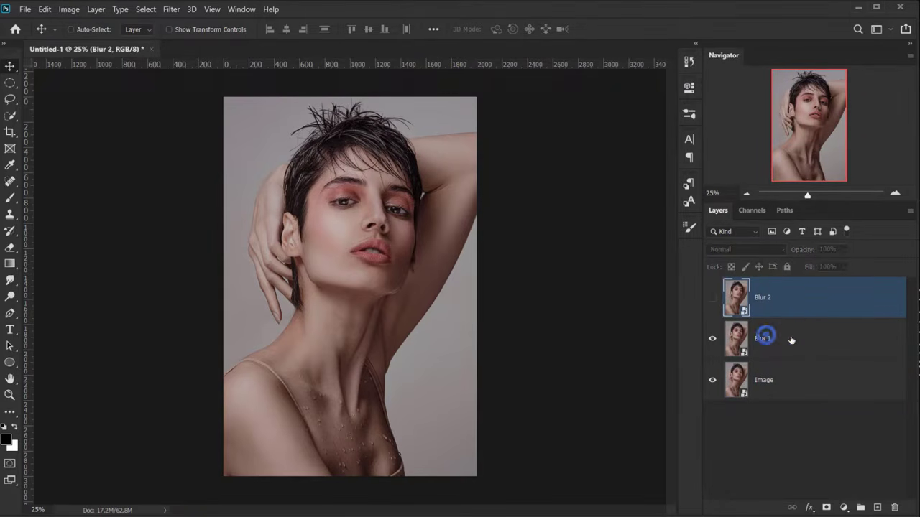
- Apply a Motion Blur to the Blur 1 layer with an angle of 0° and a distance of 500 pixels
{"action": "left_click", "coordinate": [768, 338]}
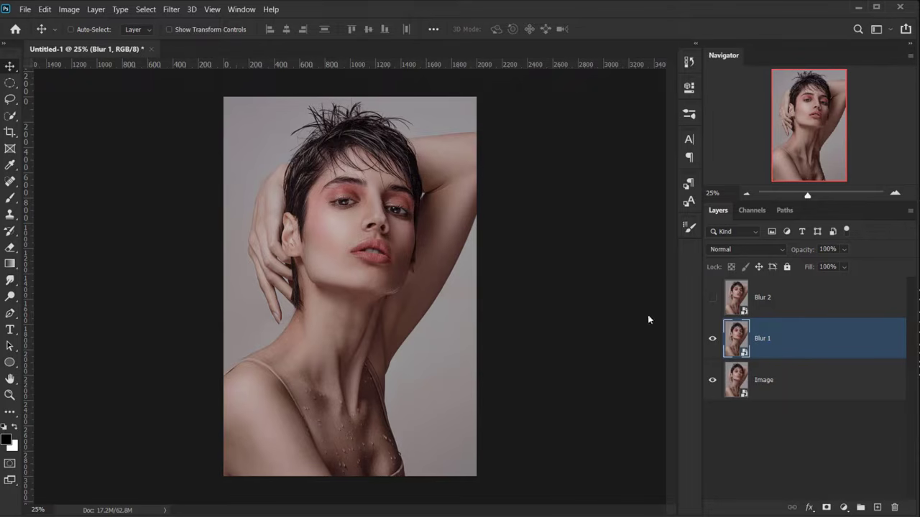
{"action": "left_click", "coordinate": [171, 9]}
{"action": "mouse_move", "coordinate": [205, 156]}
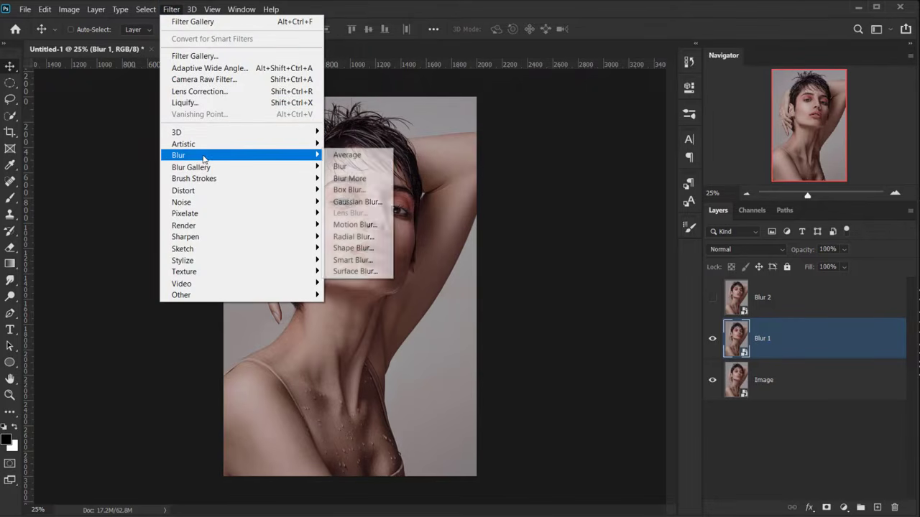
{"action": "left_click", "coordinate": [354, 224]}
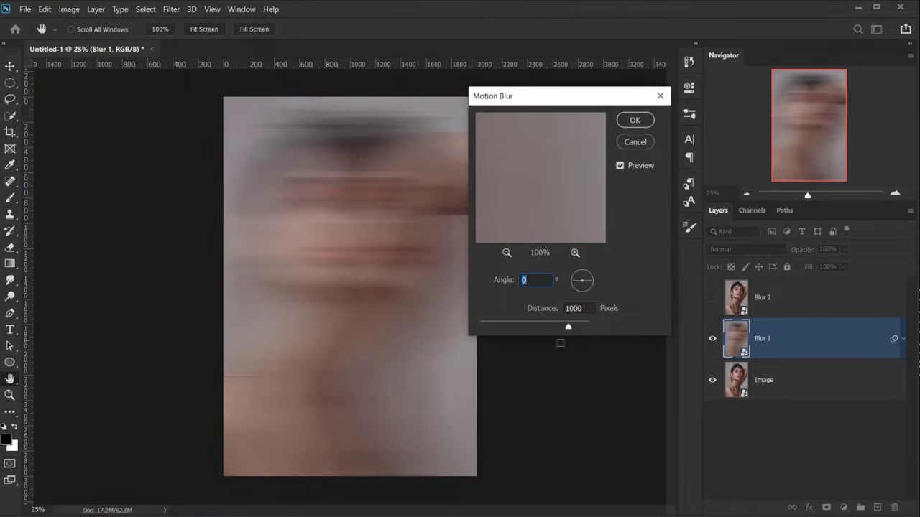
{"action": "left_click_drag", "start_coordinate": [535, 281], "coordinate": [483, 283]}
{"action": "left_click_drag", "start_coordinate": [584, 308], "coordinate": [504, 309]}
{"action": "type", "text": "500"}
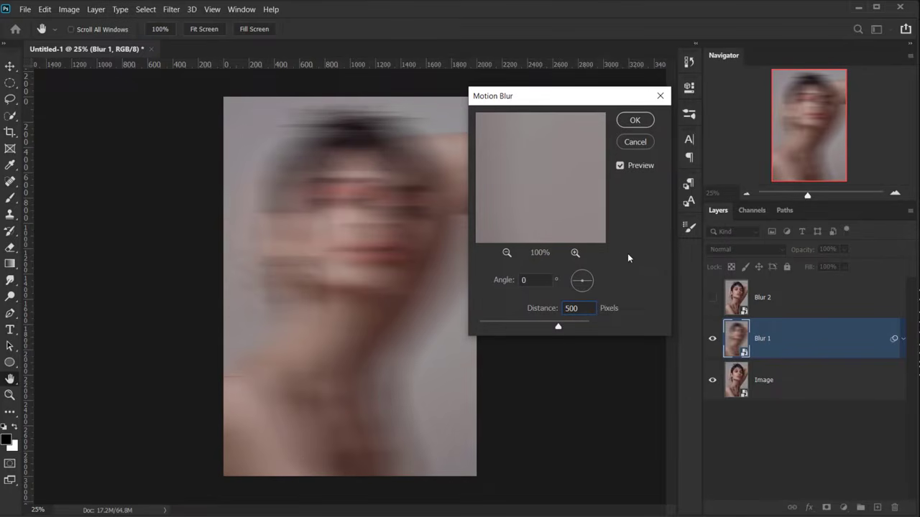
{"action": "left_click", "coordinate": [634, 120]}
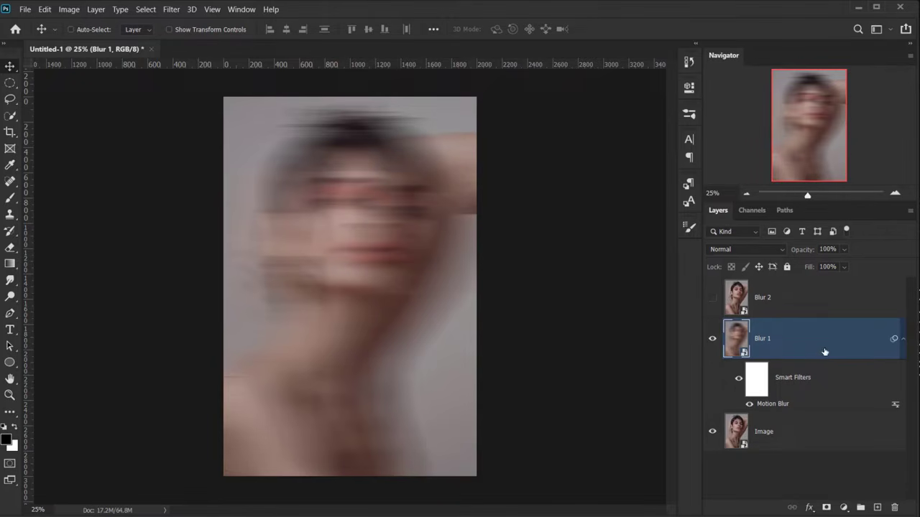
- Add a layer mask to Blur 1 and make black the foreground color
{"action": "left_click", "coordinate": [826, 507]}
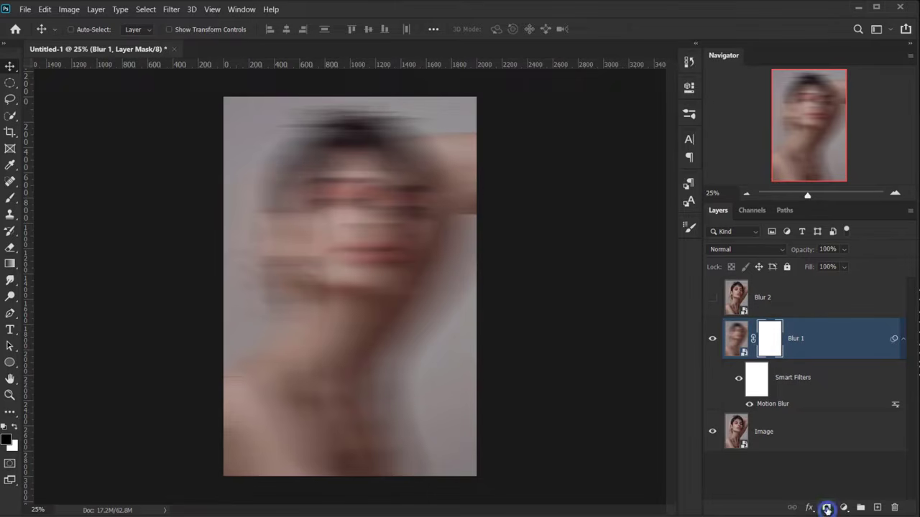
{"action": "left_click", "coordinate": [768, 335]}
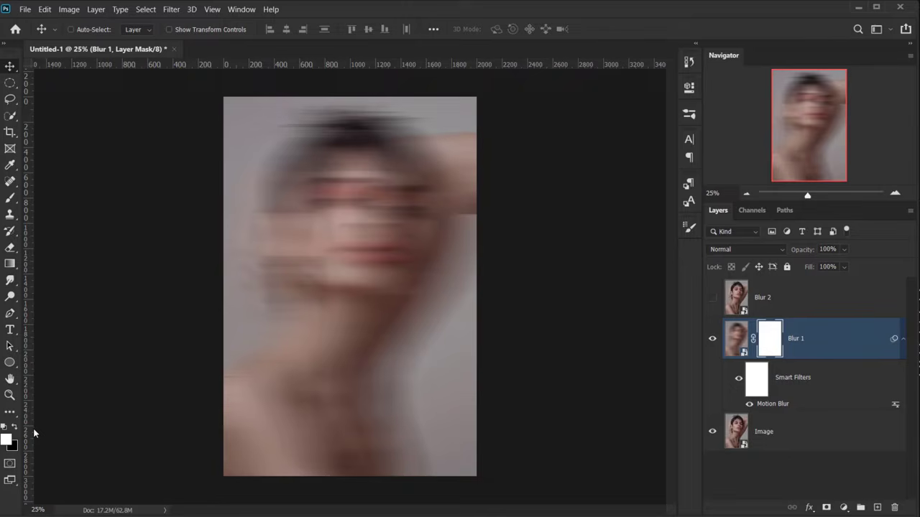
{"action": "key", "text": "x"}
- Draw a black-to-transparent reflected gradient on the Blur 1 mask, from the canvas center horizontally to the right for about 560 pixels
{"action": "left_click", "coordinate": [10, 263]}
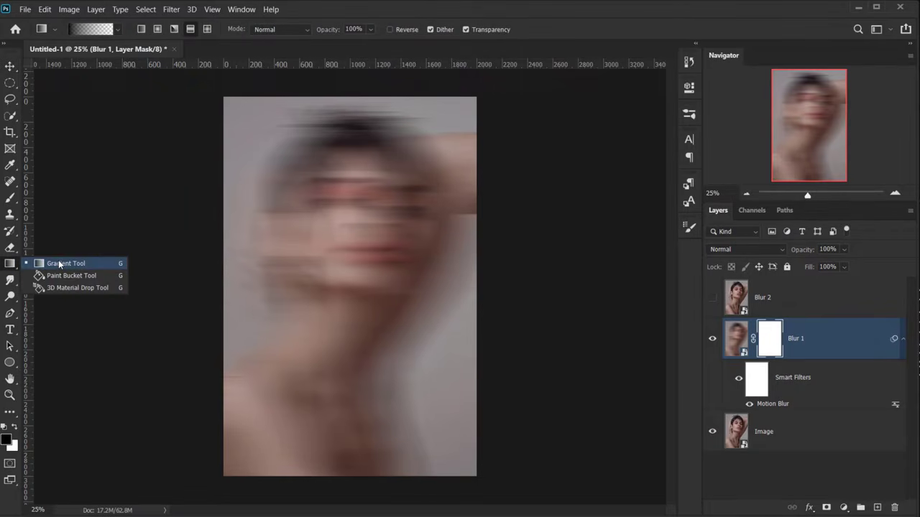
{"action": "left_click", "coordinate": [49, 265]}
{"action": "left_click", "coordinate": [117, 30]}
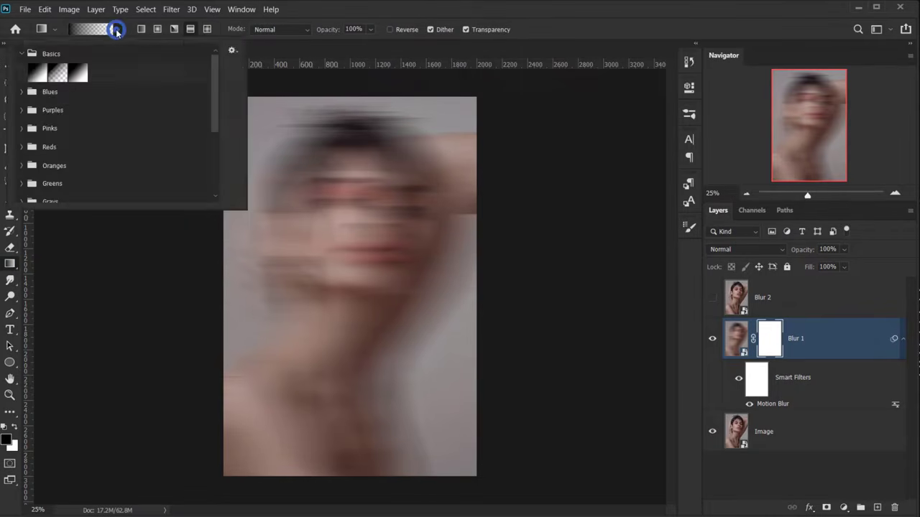
{"action": "left_click", "coordinate": [22, 53]}
{"action": "left_click", "coordinate": [23, 53]}
{"action": "left_click", "coordinate": [59, 72]}
{"action": "left_click", "coordinate": [327, 8]}
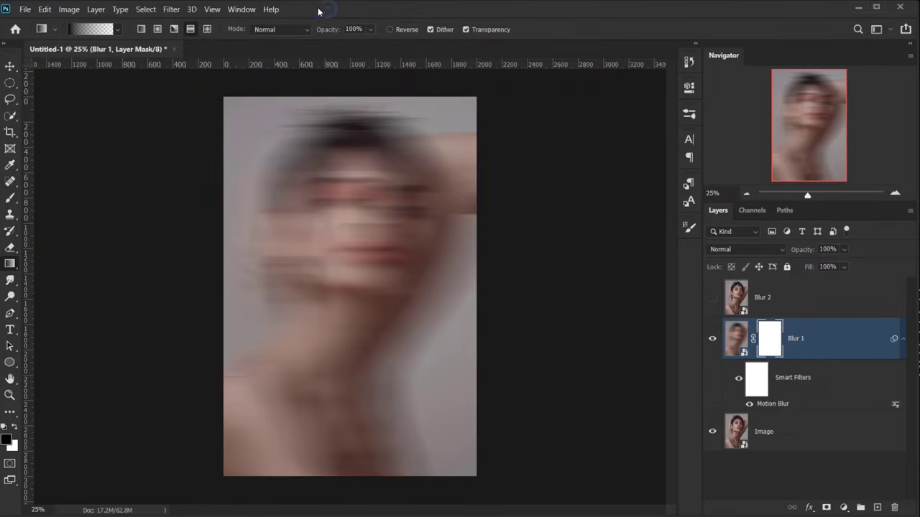
{"action": "left_click", "coordinate": [191, 31]}
{"action": "left_click_drag", "start_coordinate": [351, 228], "coordinate": [422, 227]}
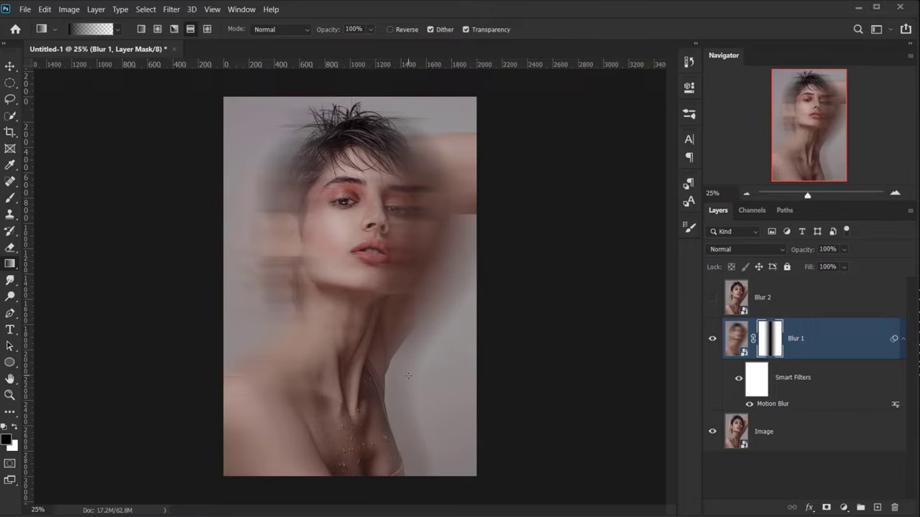
- Show the Blur 2 layer and apply a Motion Blur with an angle of 0° and a distance of 1000 pixels
{"action": "left_click", "coordinate": [782, 300]}
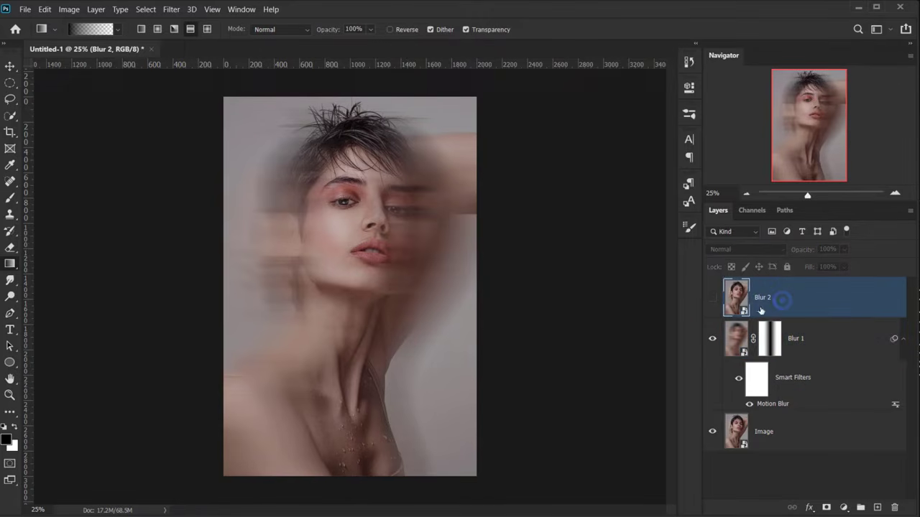
{"action": "left_click", "coordinate": [712, 297]}
{"action": "left_click", "coordinate": [173, 9]}
{"action": "mouse_move", "coordinate": [216, 154]}
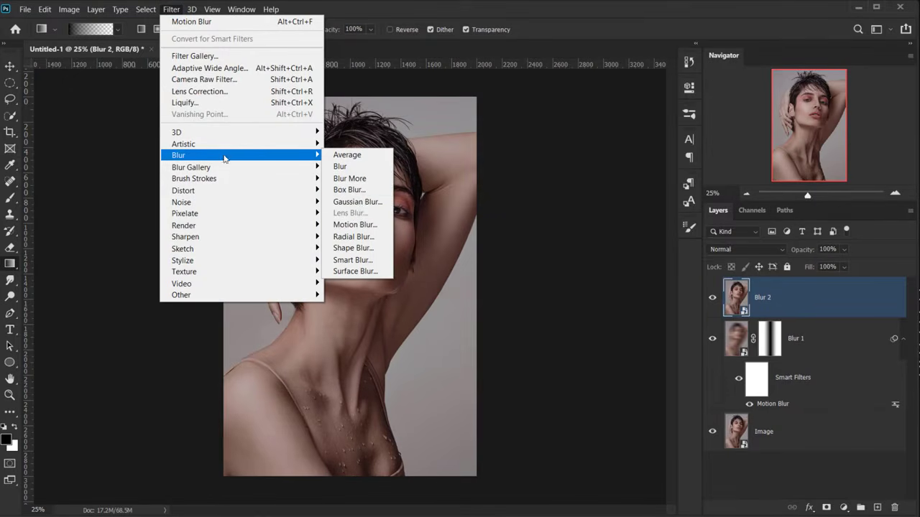
{"action": "left_click", "coordinate": [355, 225]}
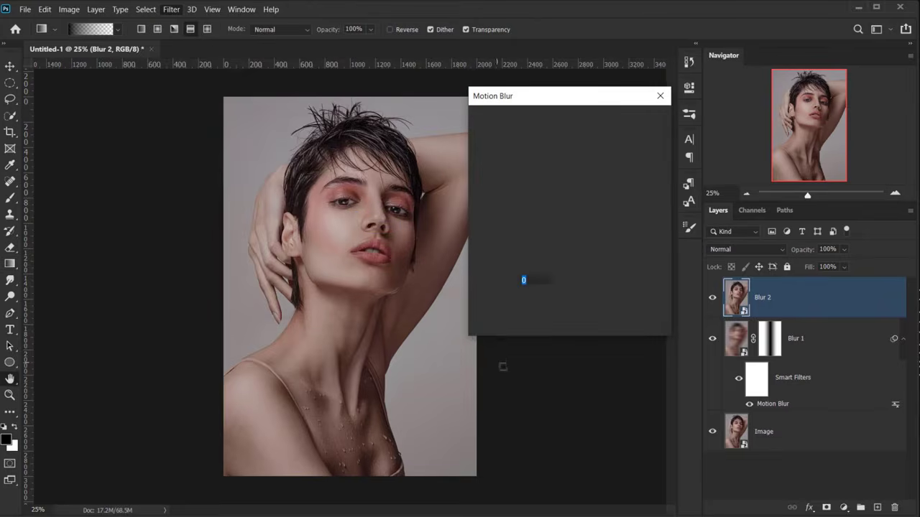
{"action": "left_click_drag", "start_coordinate": [537, 281], "coordinate": [497, 281]}
{"action": "left_click", "coordinate": [590, 308]}
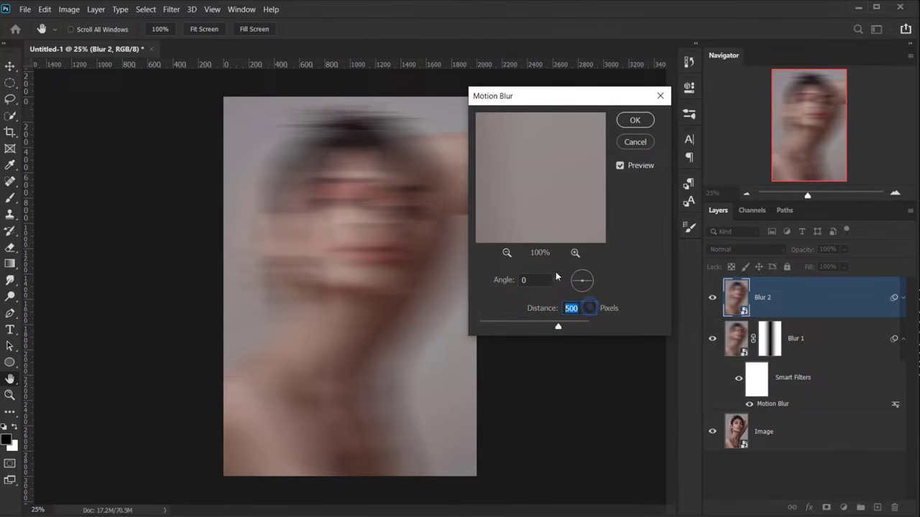
{"action": "type", "text": "1000"}
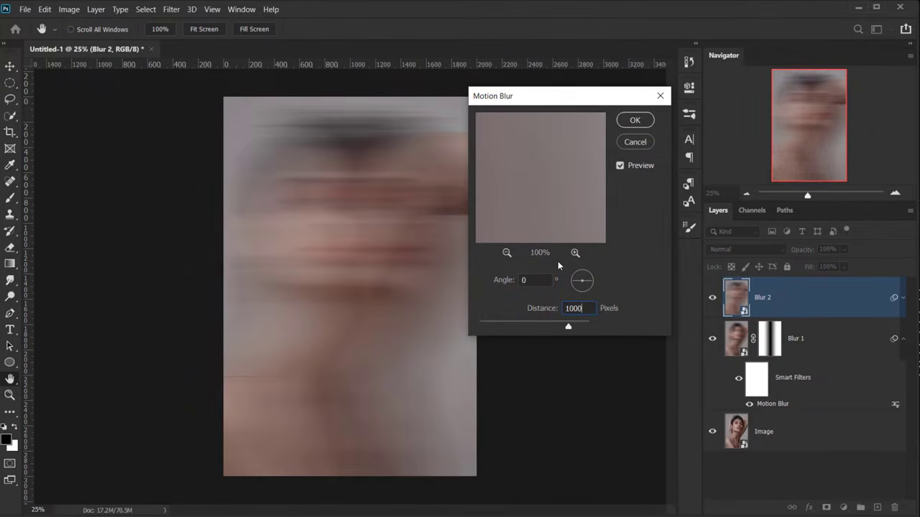
{"action": "left_click", "coordinate": [636, 120]}
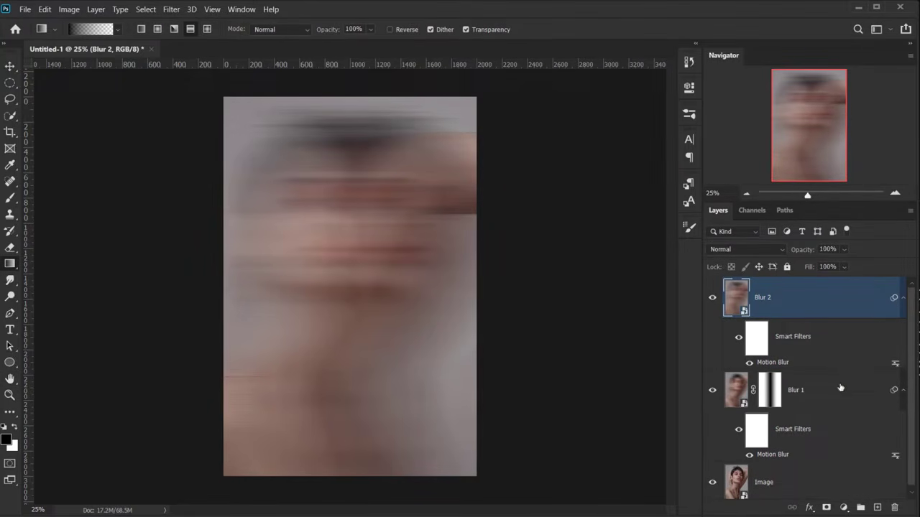
- Collapse the smart filter lists, add a mask to Blur 2 and draw a horizontal reflected gradient about 500 pixels long from its center
{"action": "left_click", "coordinate": [904, 297], "text": "alt"}
{"action": "key", "text": "ctrl+0"}
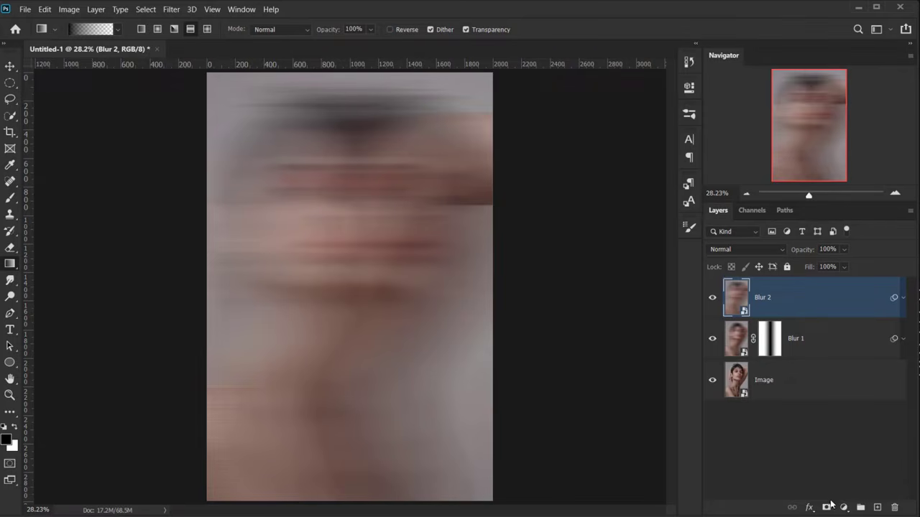
{"action": "left_click", "coordinate": [828, 509]}
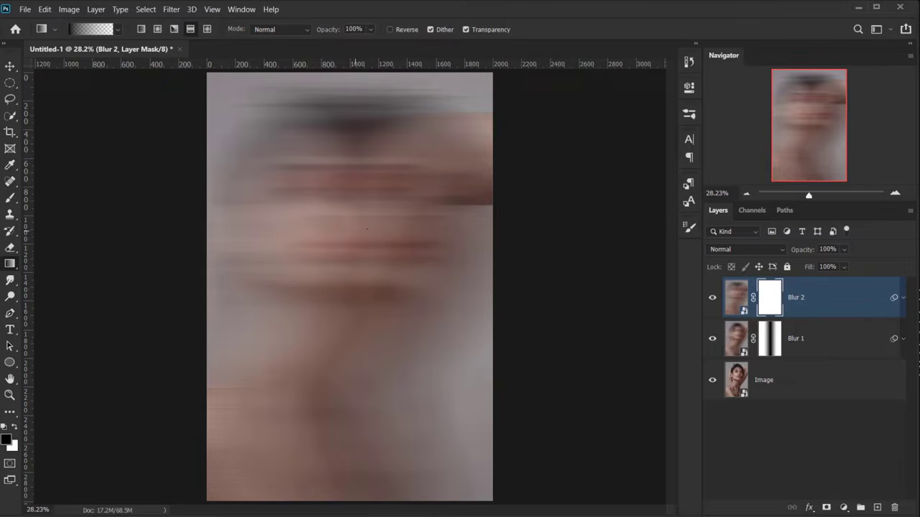
{"action": "left_click_drag", "start_coordinate": [346, 228], "coordinate": [420, 227]}
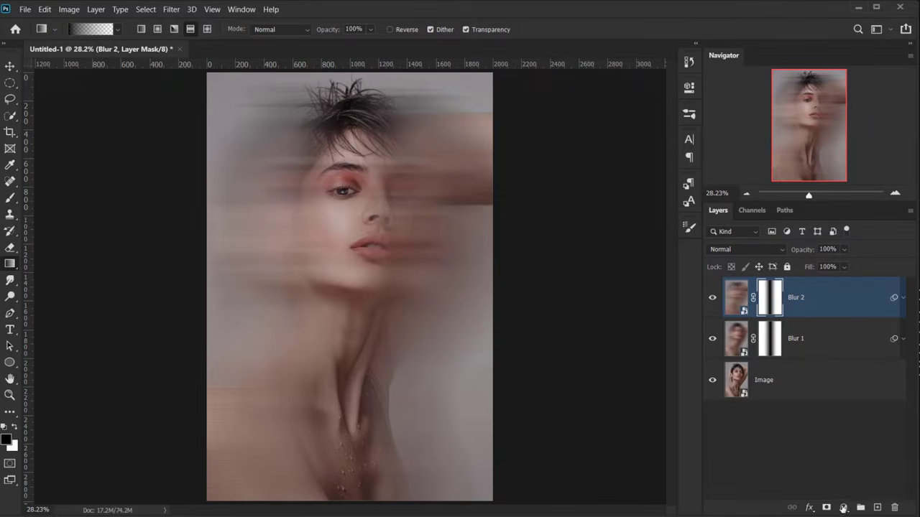
- Add a Hue/Saturation adjustment layer above Blur 2 and set its saturation to -100
{"action": "left_click", "coordinate": [843, 507]}
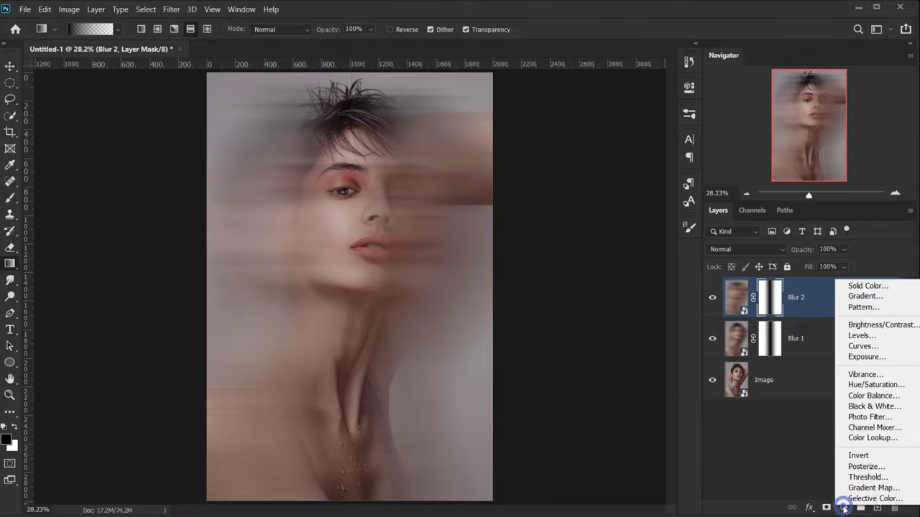
{"action": "left_click", "coordinate": [871, 384]}
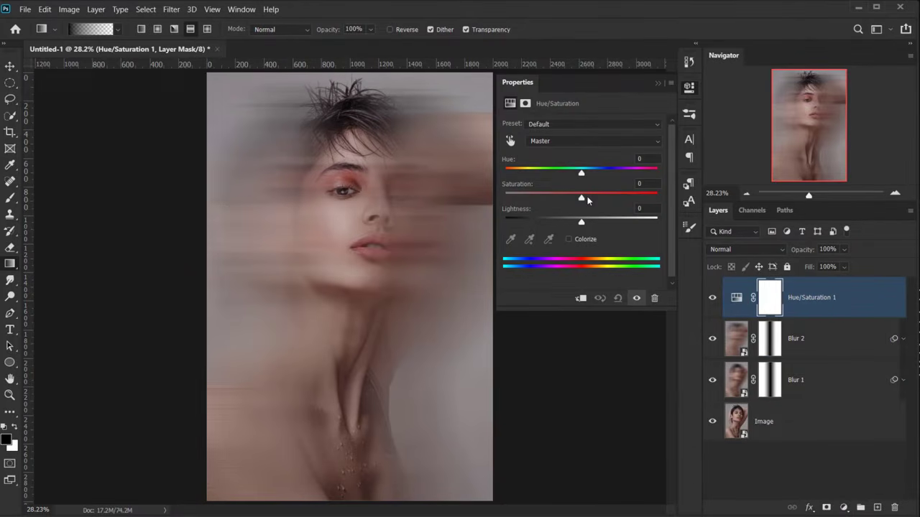
{"action": "left_click_drag", "start_coordinate": [582, 200], "coordinate": [490, 195]}
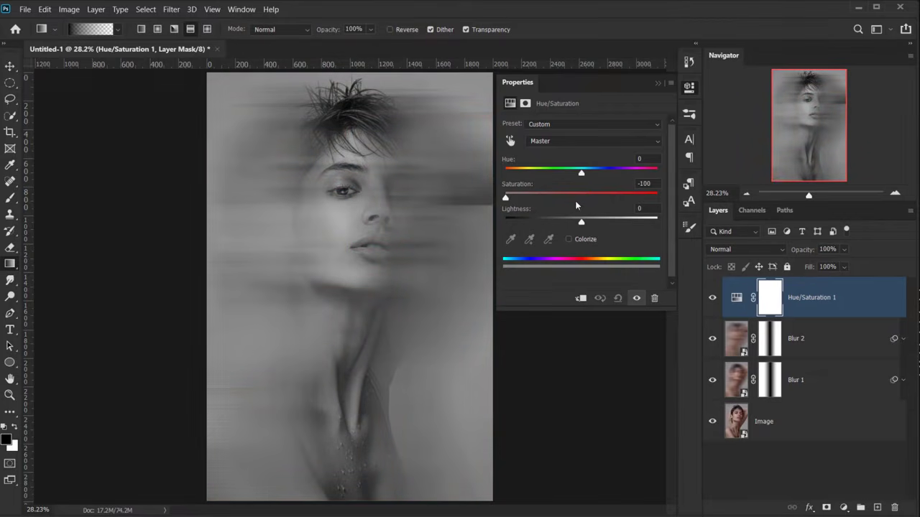
{"action": "left_click", "coordinate": [658, 84]}
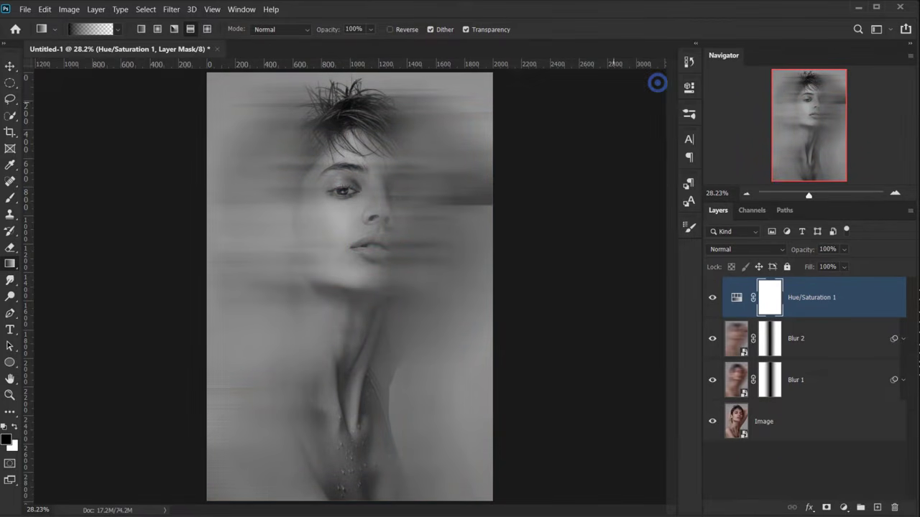
- Stamp all visible layers into a new layer above Hue/Saturation 1 and rename it "Photocop Scans\"
{"action": "left_click", "coordinate": [837, 298]}
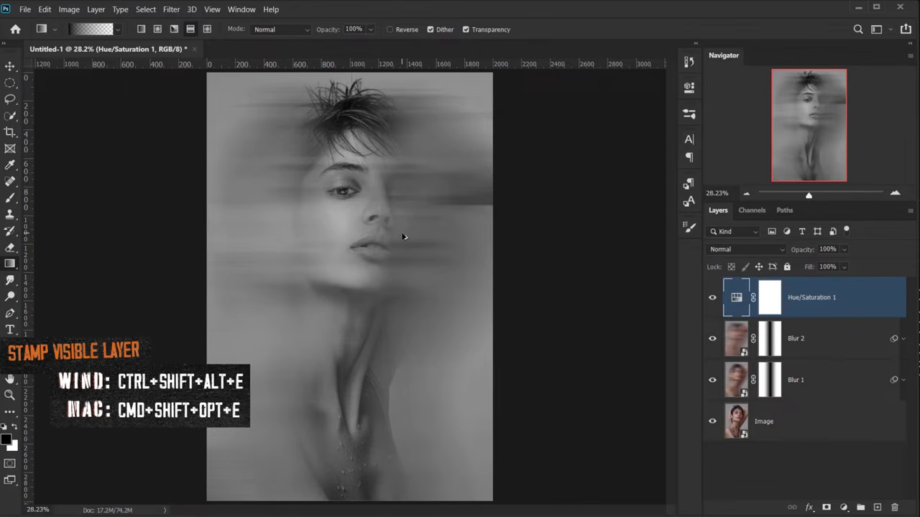
{"action": "key", "text": "ctrl+shift+alt+e"}
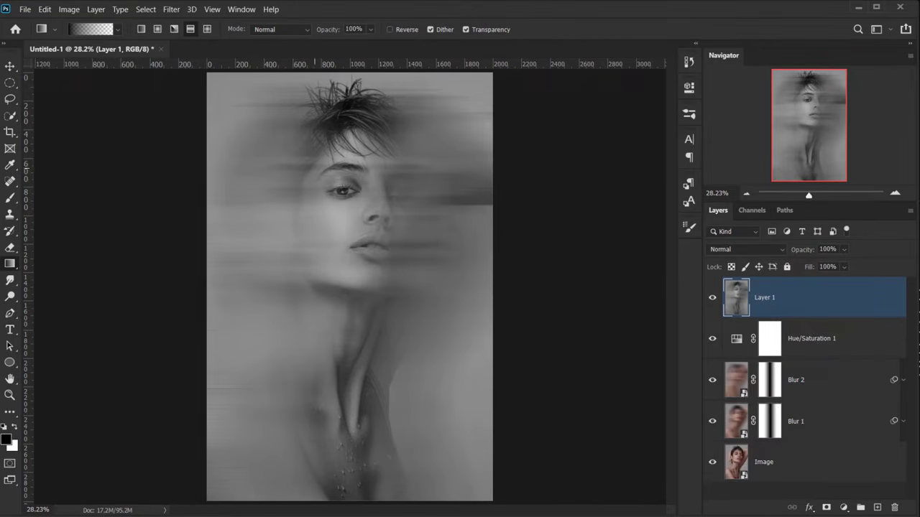
{"action": "double_click", "coordinate": [765, 297]}
{"action": "type", "text": "Ph"}
{"action": "key", "text": "Return"}
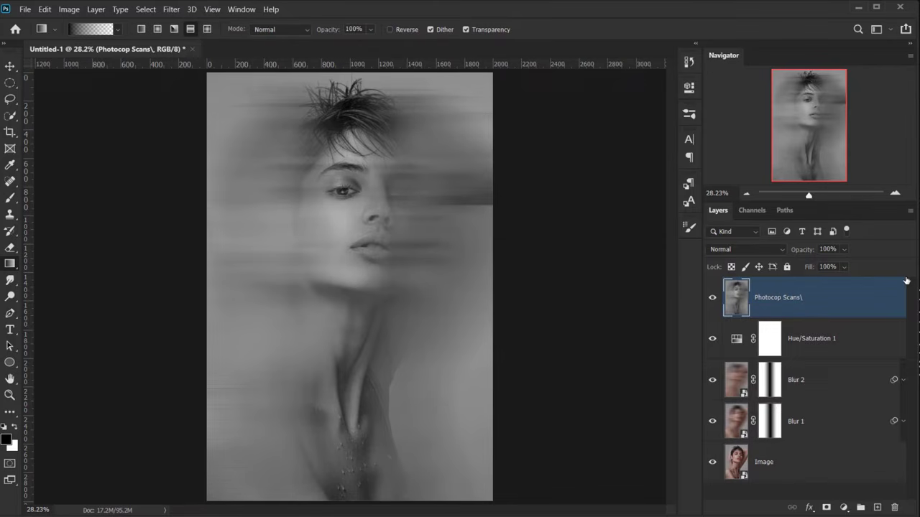
- Open the Filter Gallery for the stamped layer and delete the Grain and Graphic Pen effects, keeping only Halftone Pattern
{"action": "left_click", "coordinate": [171, 9]}
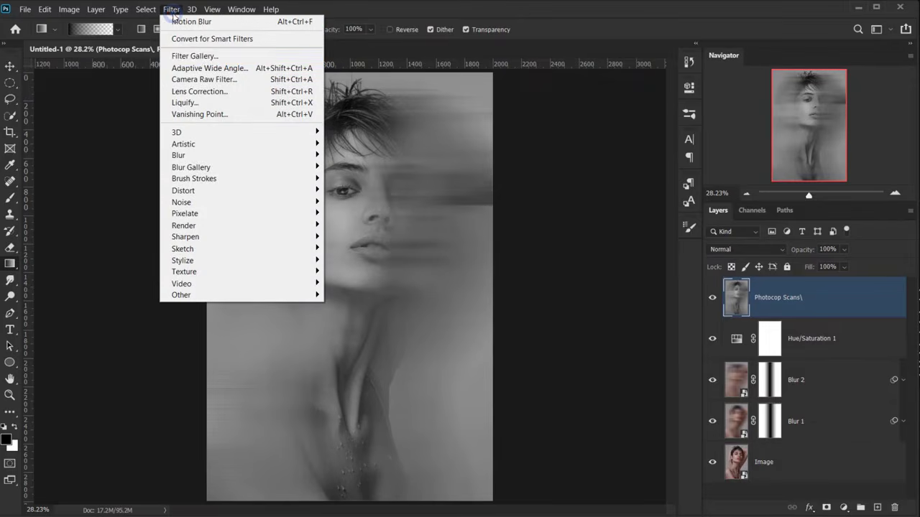
{"action": "left_click", "coordinate": [194, 56]}
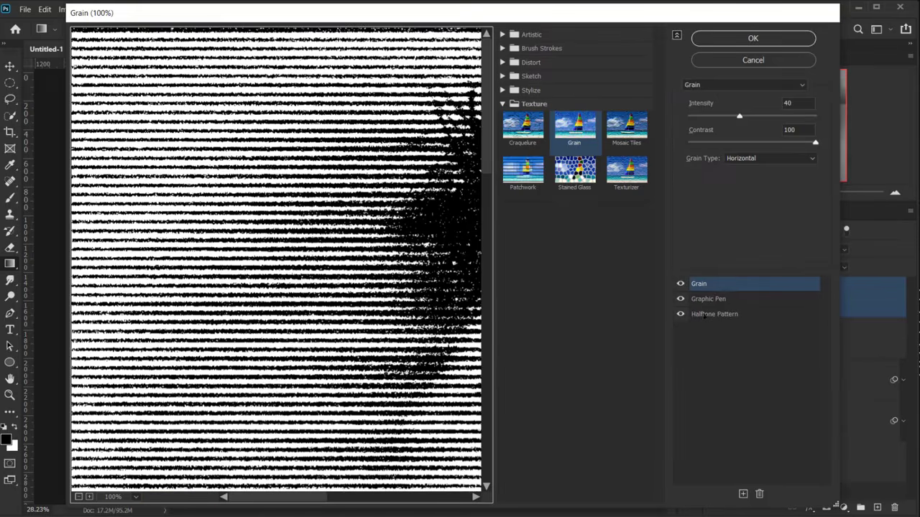
{"action": "left_click", "coordinate": [79, 497]}
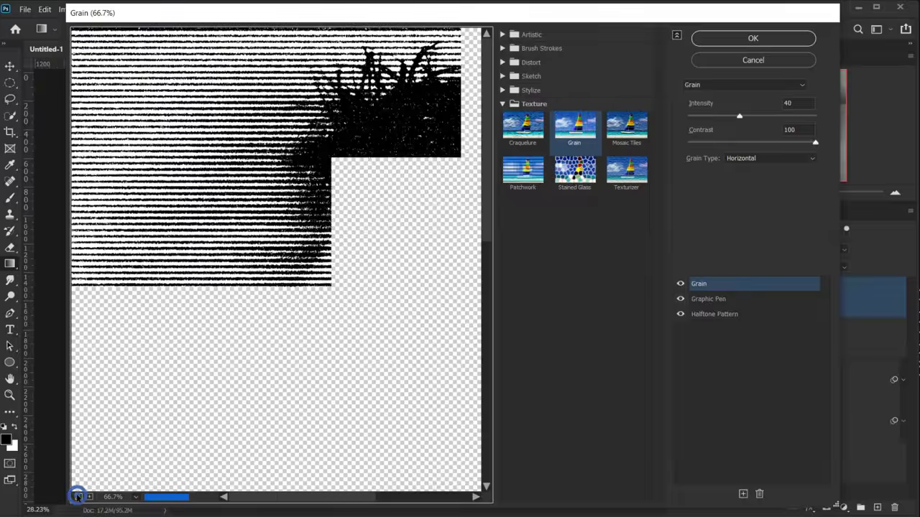
{"action": "left_click", "coordinate": [79, 497]}
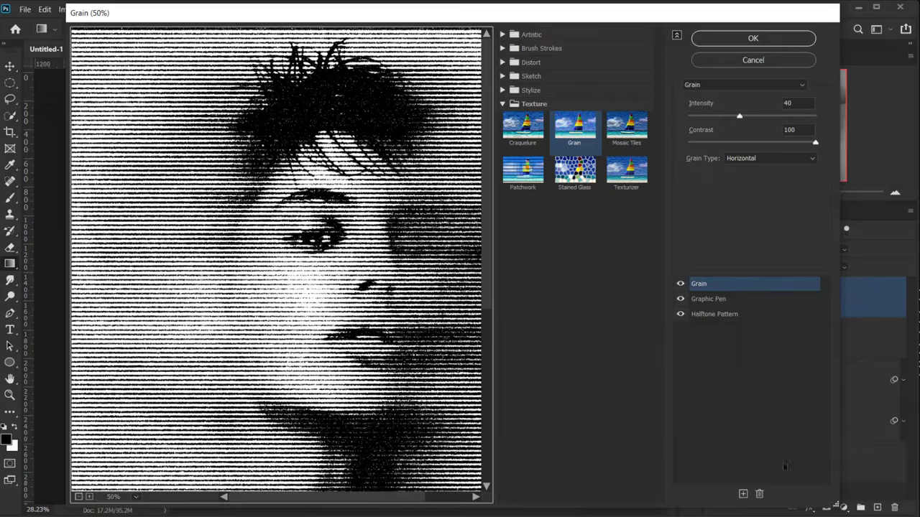
{"action": "left_click", "coordinate": [759, 494]}
{"action": "left_click", "coordinate": [758, 494]}
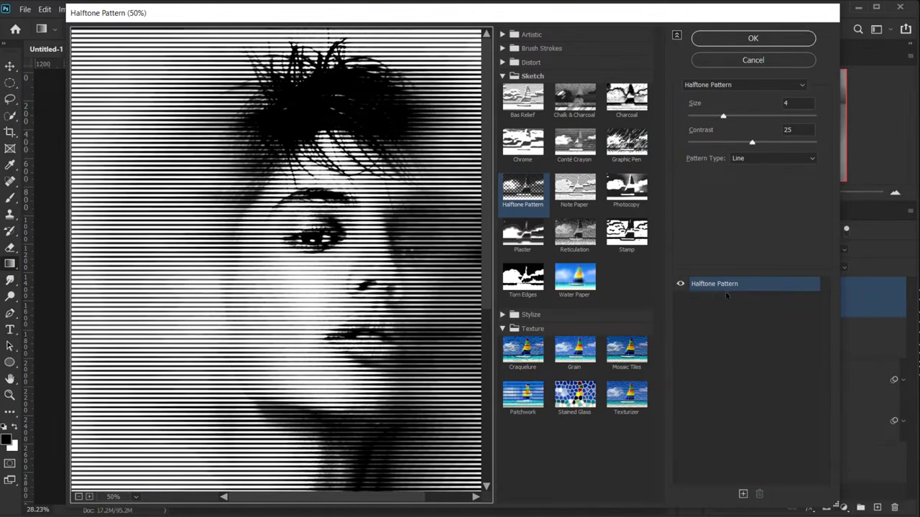
{"action": "left_click", "coordinate": [502, 76]}
{"action": "left_click", "coordinate": [502, 76]}
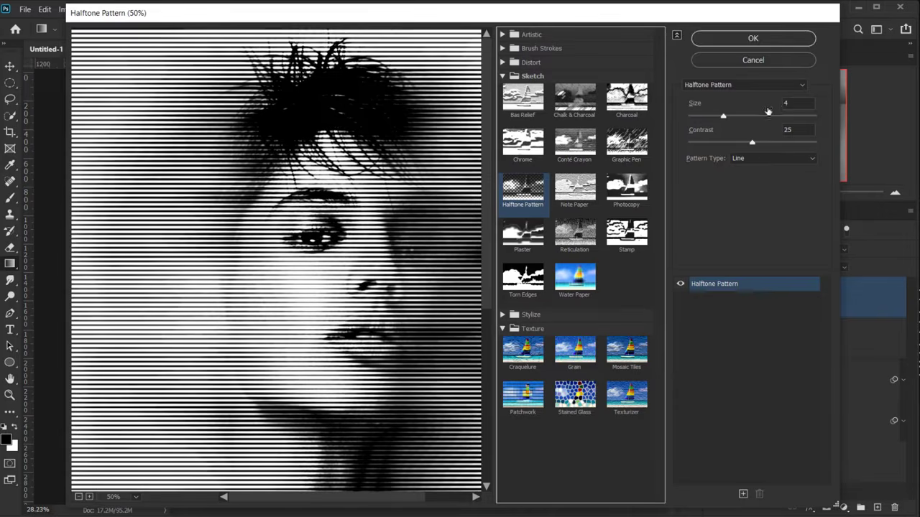
- Set the Halftone Pattern effect to size 3, contrast 24 and the Line pattern type
{"action": "left_click", "coordinate": [79, 497]}
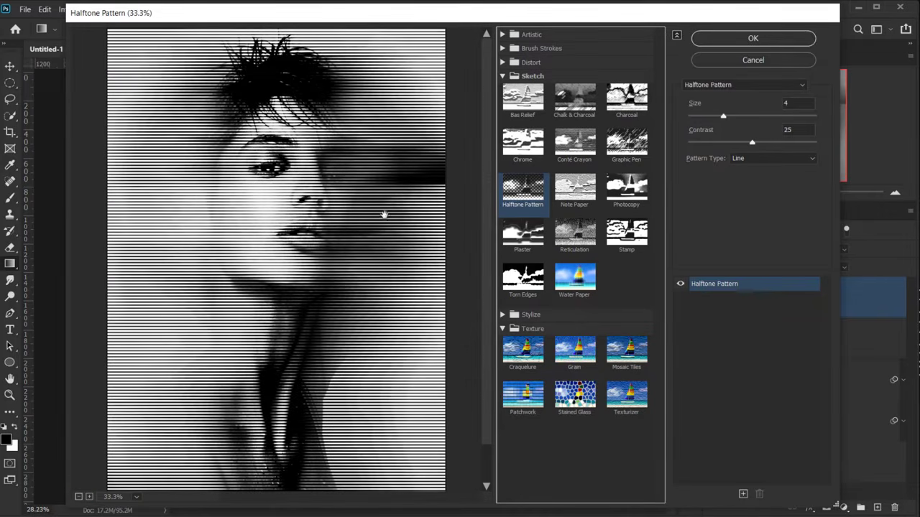
{"action": "left_click_drag", "start_coordinate": [723, 118], "coordinate": [784, 117]}
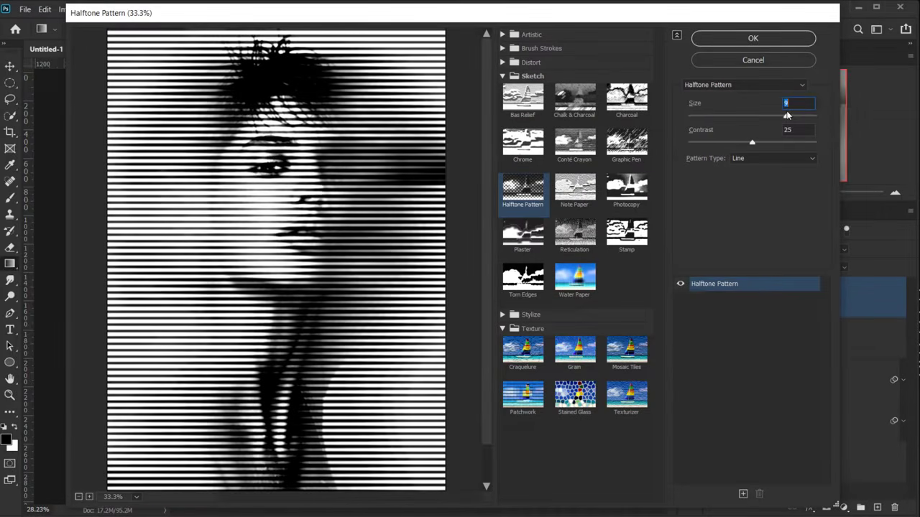
{"action": "left_click_drag", "start_coordinate": [787, 115], "coordinate": [711, 120]}
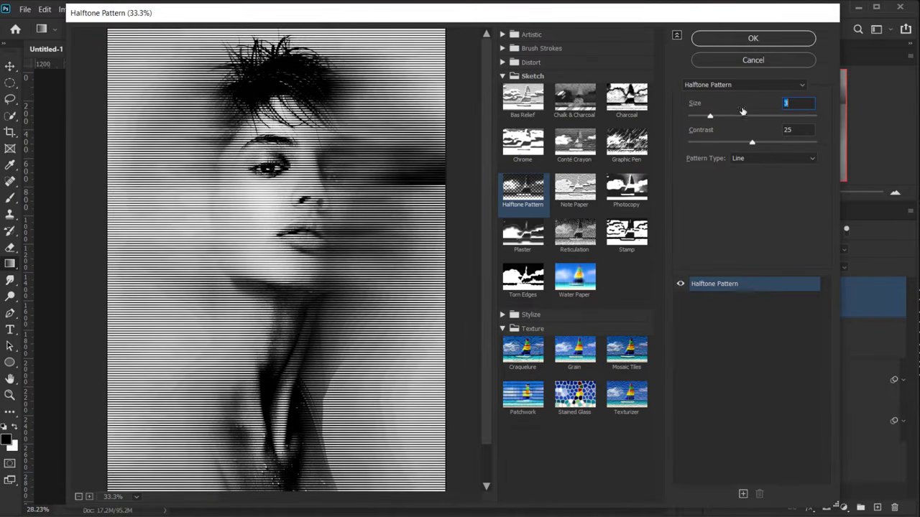
{"action": "left_click", "coordinate": [795, 104]}
{"action": "left_click", "coordinate": [797, 131]}
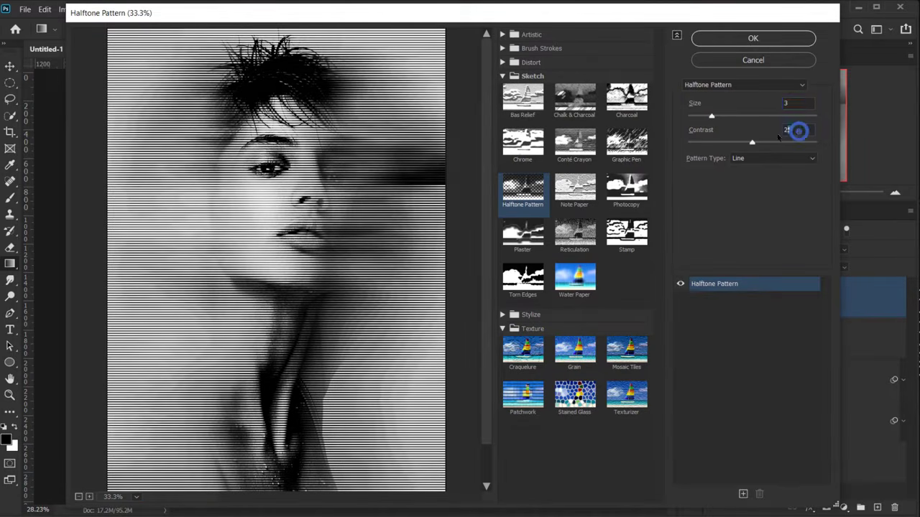
{"action": "mouse_move", "coordinate": [752, 143]}
{"action": "left_mouse_down"}
{"action": "mouse_move", "coordinate": [839, 143]}
{"action": "mouse_move", "coordinate": [748, 142]}
{"action": "left_mouse_up"}
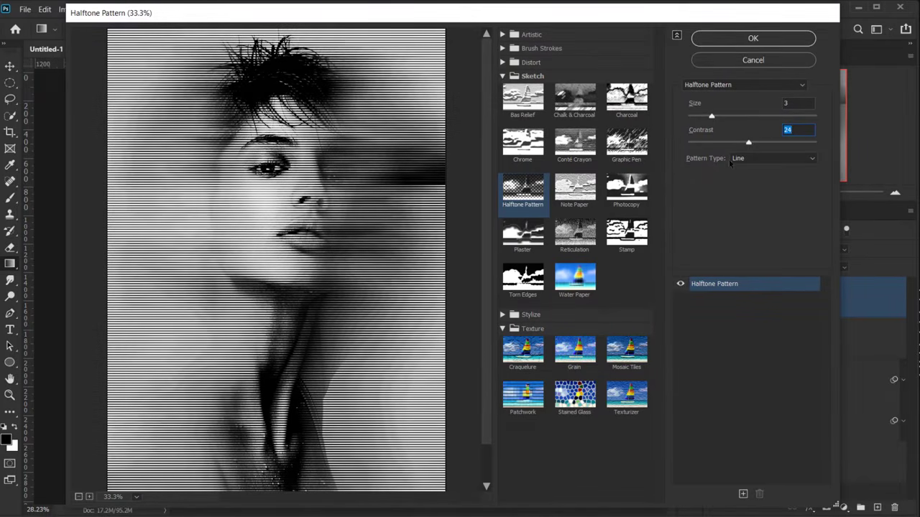
{"action": "left_click", "coordinate": [744, 158]}
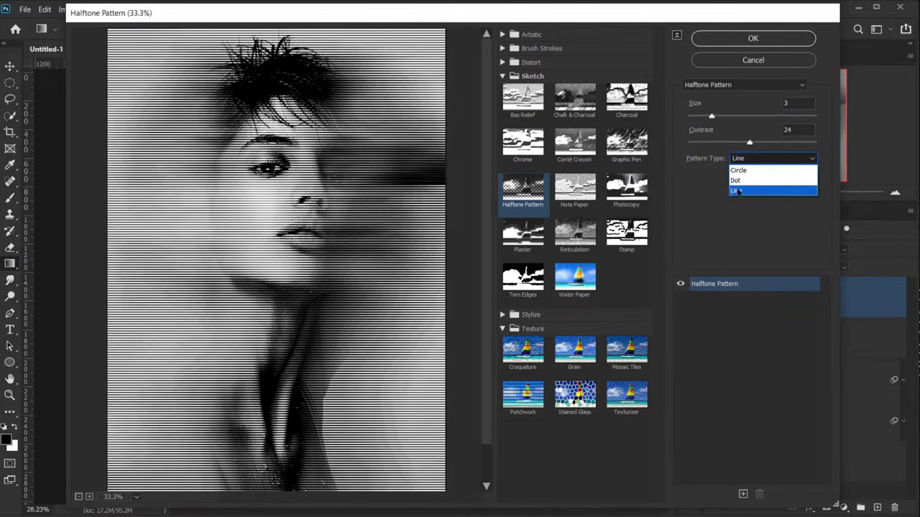
{"action": "left_click", "coordinate": [740, 189]}
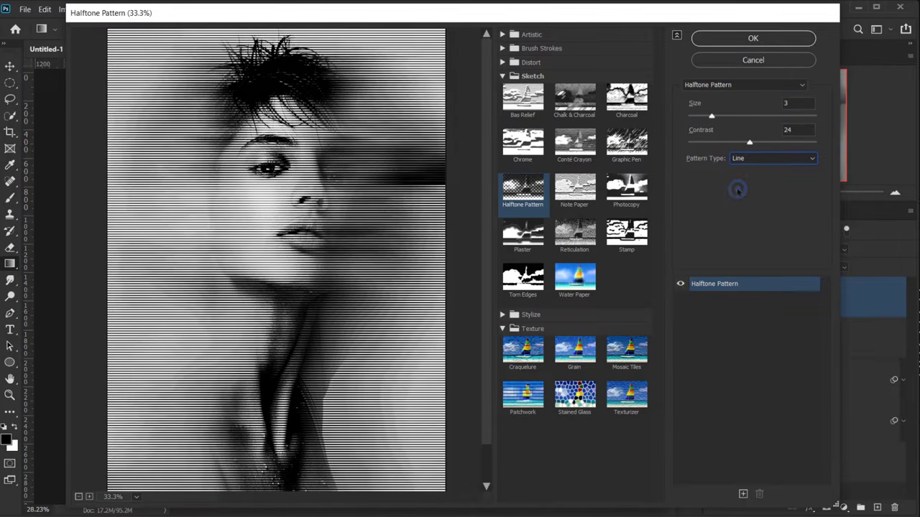
- Add a Graphic Pen effect above Halftone Pattern with stroke length 2, light/dark balance 50 and horizontal stroke direction
{"action": "left_click", "coordinate": [743, 495]}
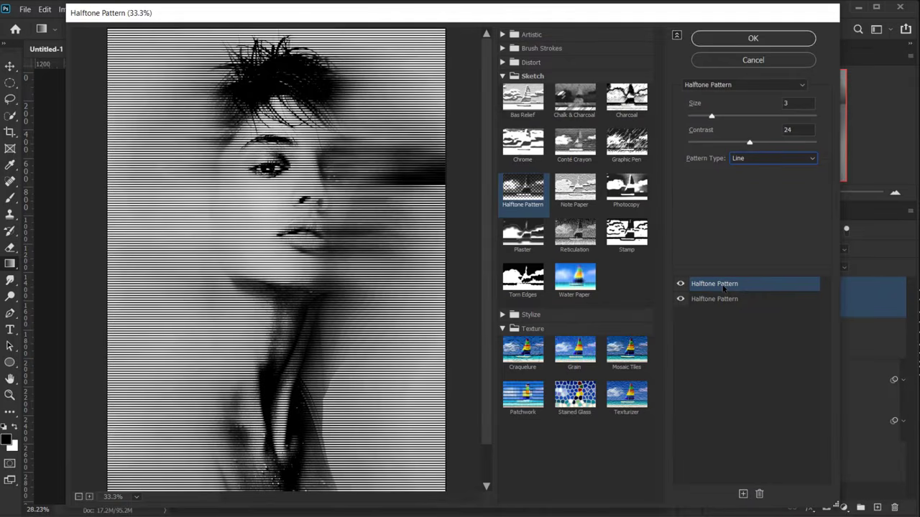
{"action": "left_click", "coordinate": [636, 144]}
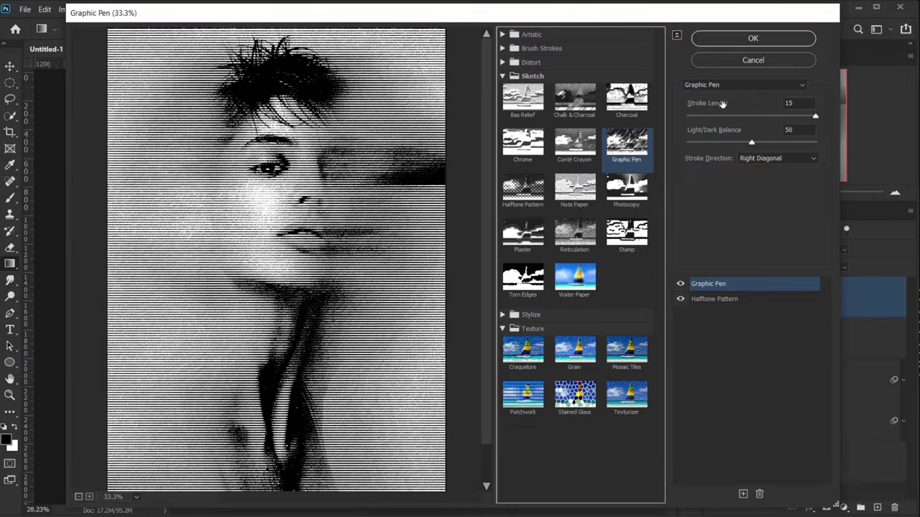
{"action": "left_click_drag", "start_coordinate": [814, 116], "coordinate": [701, 120]}
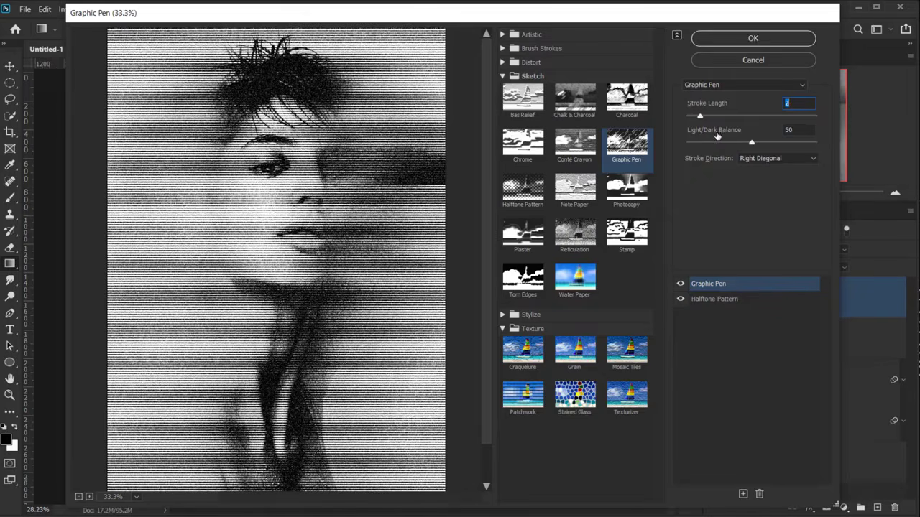
{"action": "left_click", "coordinate": [799, 130]}
{"action": "left_click", "coordinate": [764, 160]}
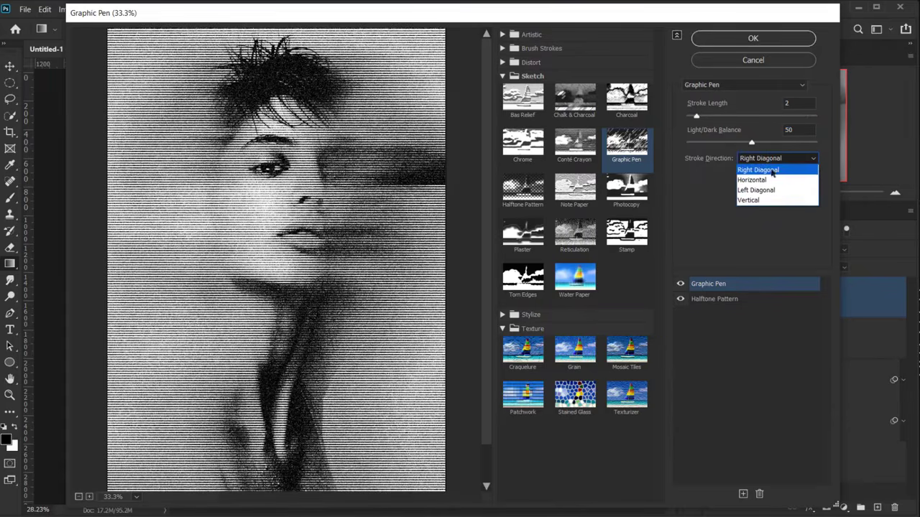
{"action": "left_click", "coordinate": [765, 180]}
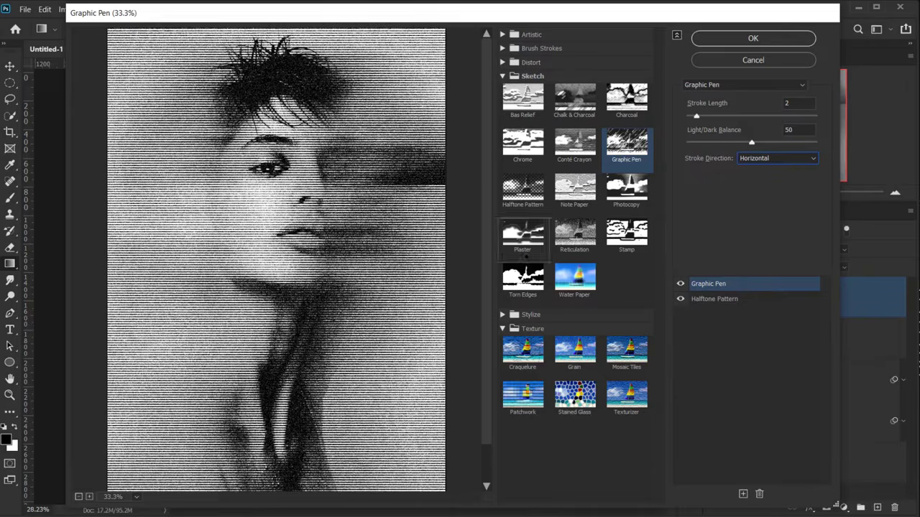
- Add a Grain effect with intensity 40, contrast 50 and horizontal grain type, and apply the Filter Gallery effects
{"action": "left_click", "coordinate": [744, 495]}
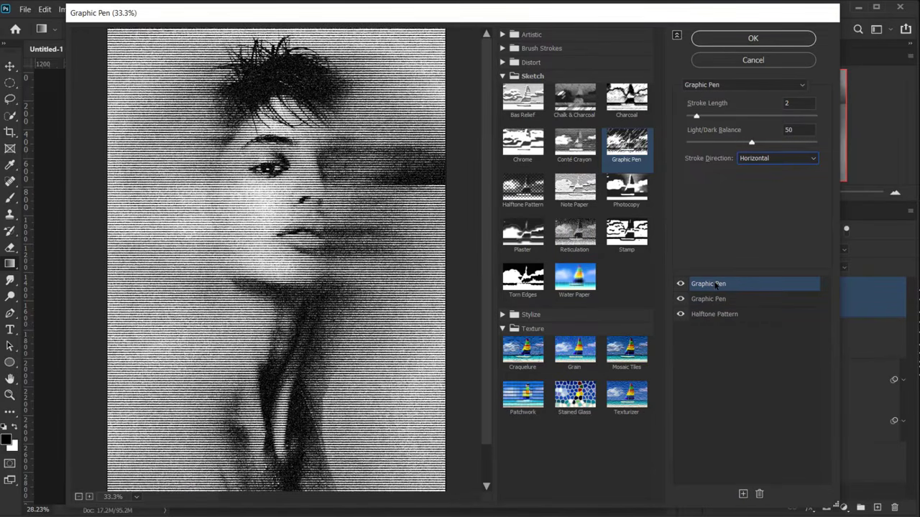
{"action": "left_click", "coordinate": [569, 359]}
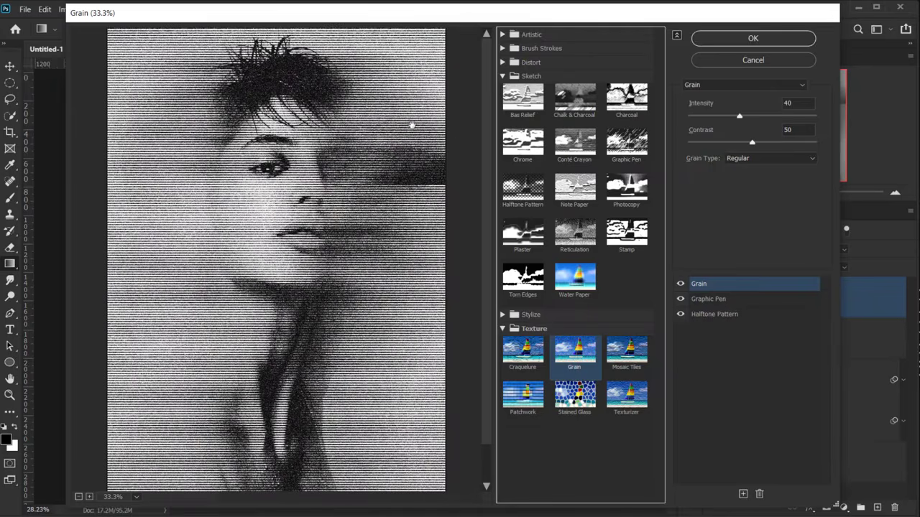
{"action": "left_click", "coordinate": [799, 103]}
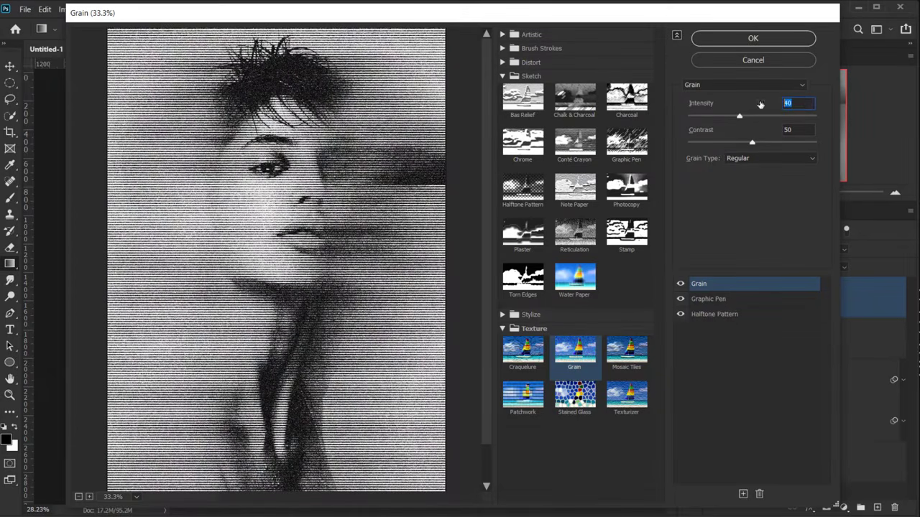
{"action": "left_click", "coordinate": [807, 104]}
{"action": "left_click", "coordinate": [806, 130]}
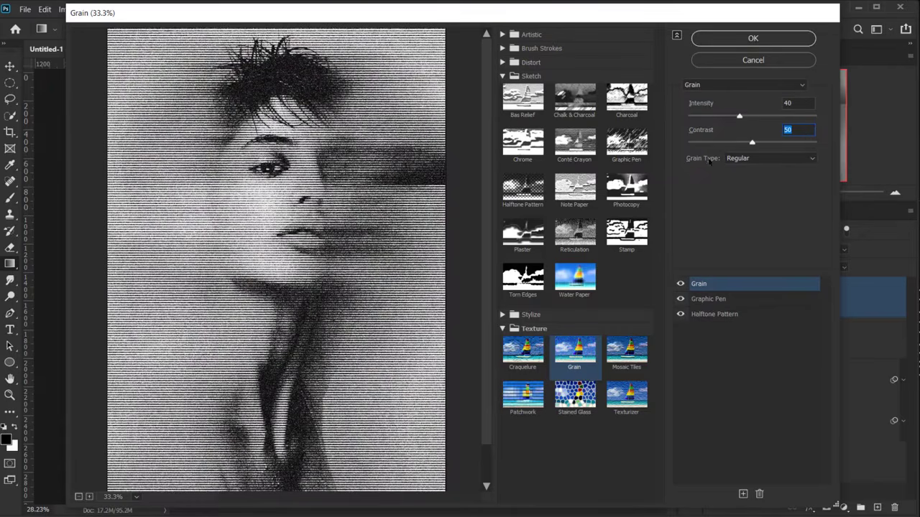
{"action": "left_click", "coordinate": [765, 159]}
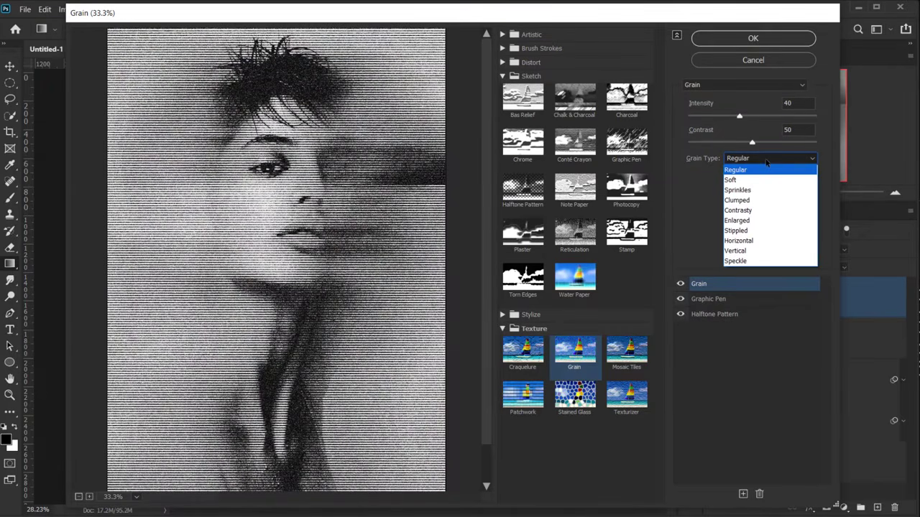
{"action": "left_click", "coordinate": [748, 241]}
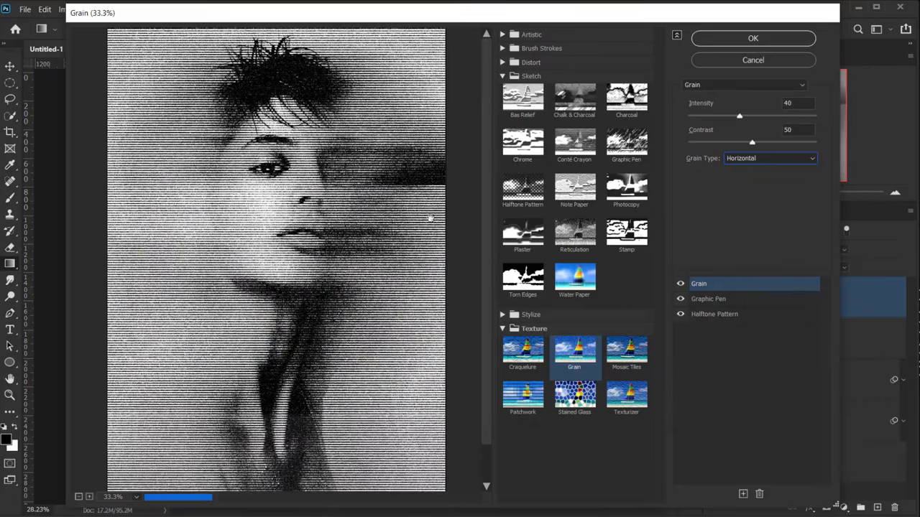
{"action": "left_click", "coordinate": [747, 40]}
- Examine the scan-line texture up close, and hide the interface panels to view the whole portrait
{"action": "scroll", "coordinate": [319, 265], "scroll_direction": "up", "scroll_amount": 3}
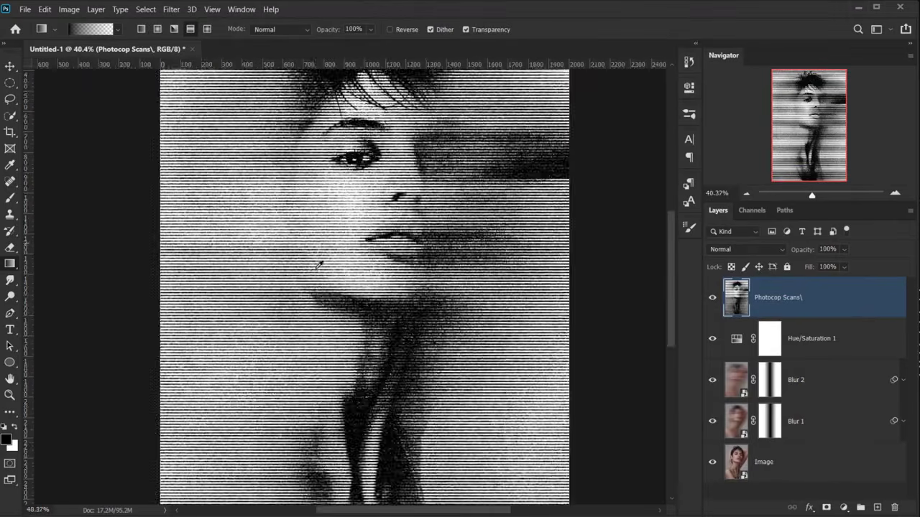
{"action": "scroll", "coordinate": [319, 264], "scroll_direction": "down", "scroll_amount": 3}
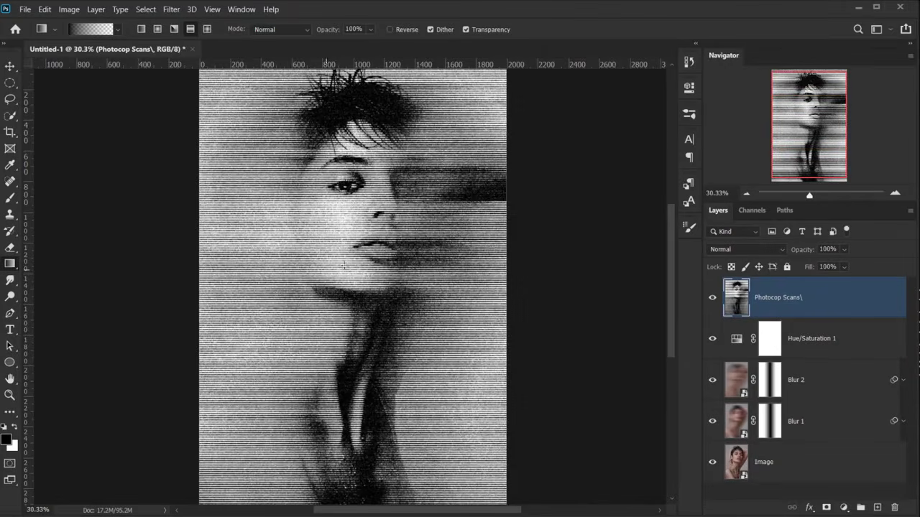
{"action": "scroll", "coordinate": [319, 264], "scroll_direction": "down", "scroll_amount": 1}
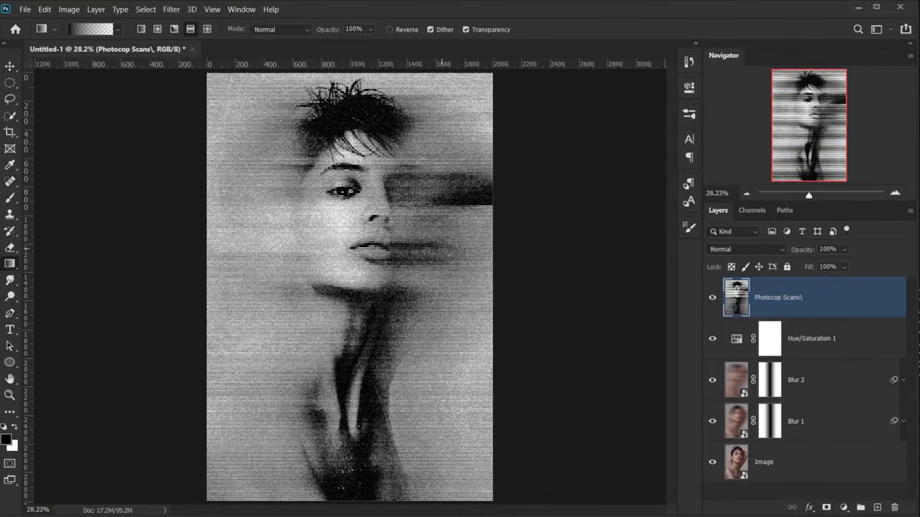
{"action": "key", "text": "Tab"}
{"action": "scroll", "coordinate": [441, 249], "scroll_direction": "up", "scroll_amount": 1}
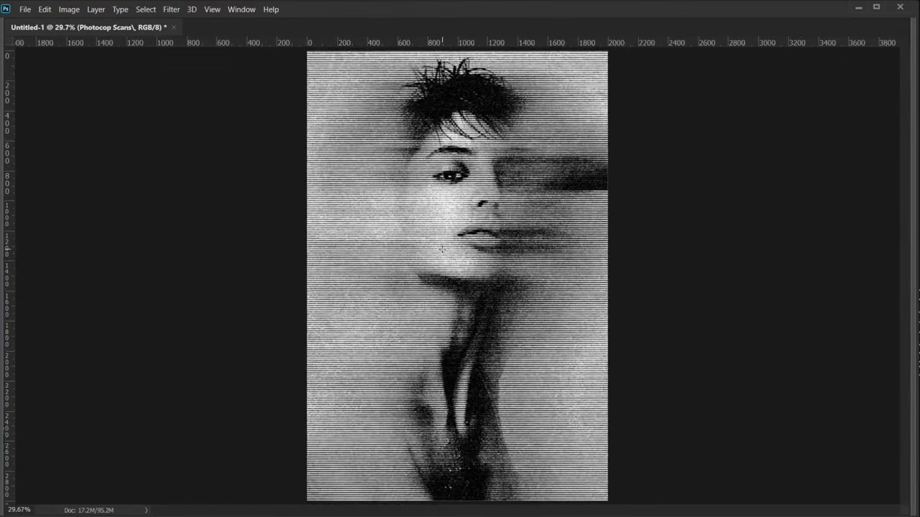
- Examine the scan-line portrait up close and as a whole, and bring back the interface panels
{"action": "scroll", "coordinate": [541, 263], "scroll_direction": "up", "scroll_amount": 10}
{"action": "scroll", "coordinate": [540, 263], "scroll_direction": "down", "scroll_amount": 8}
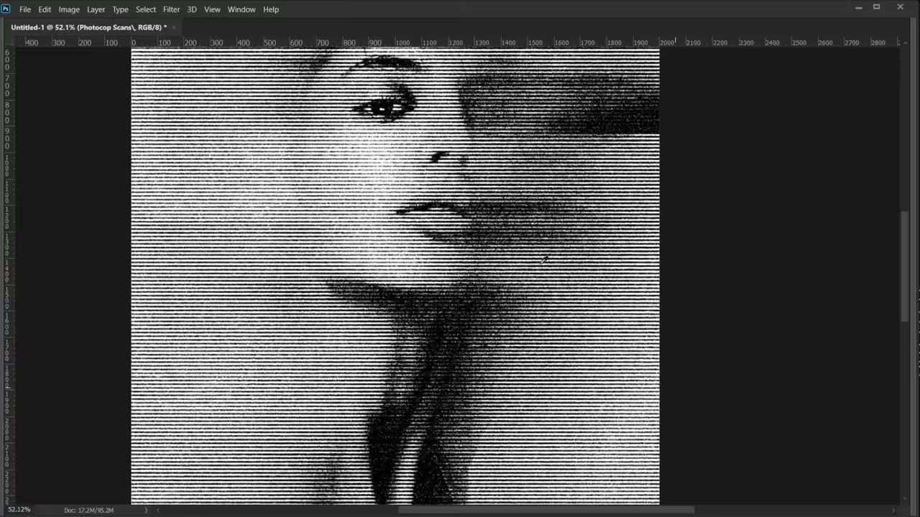
{"action": "scroll", "coordinate": [544, 260], "scroll_direction": "down", "scroll_amount": 1}
{"action": "scroll", "coordinate": [541, 265], "scroll_direction": "down", "scroll_amount": 1}
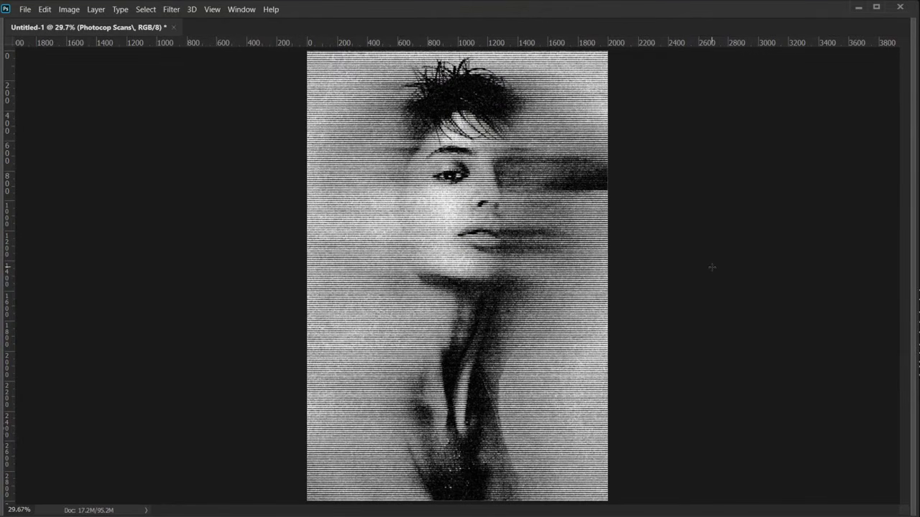
{"action": "key", "text": "Tab"}
{"action": "key", "text": "ctrl+0"}
- Hide the Photocop Scans layer and open the contents of the Image smart object for editing
{"action": "left_click", "coordinate": [780, 315]}
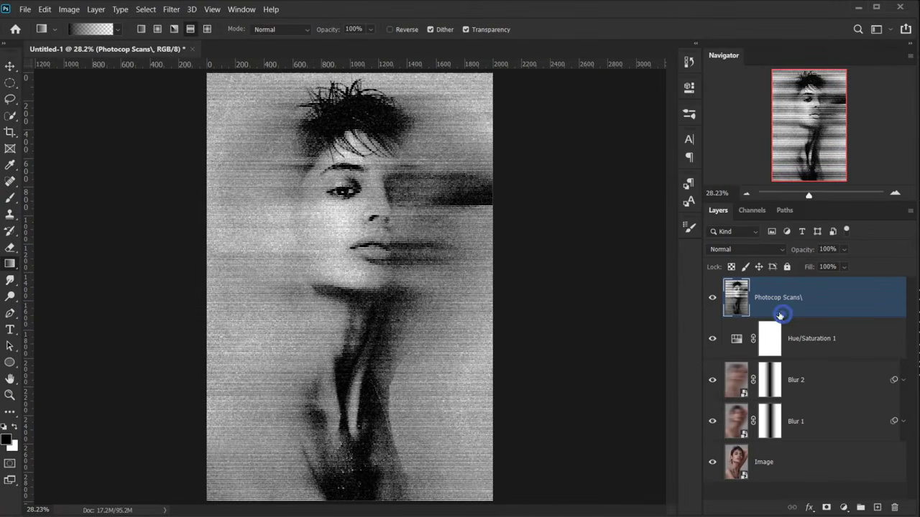
{"action": "left_click", "coordinate": [714, 296]}
{"action": "left_click", "coordinate": [852, 343]}
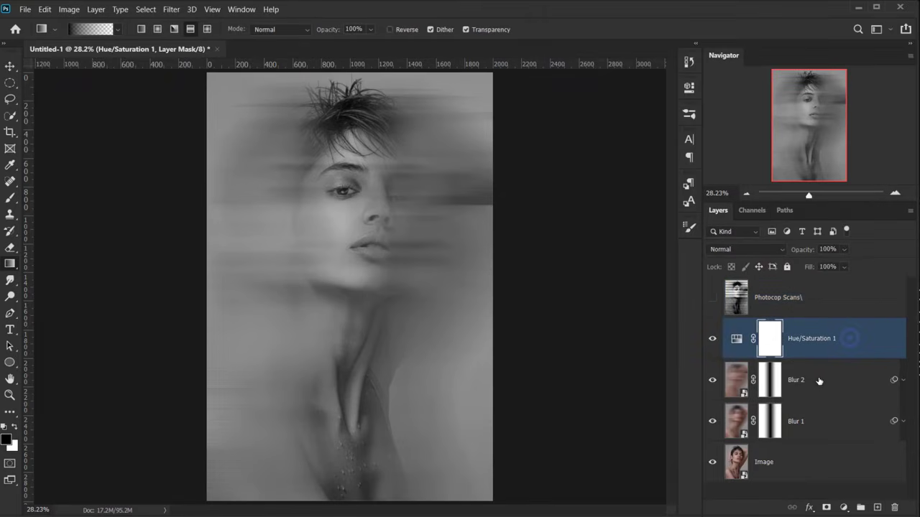
{"action": "left_click", "coordinate": [823, 389]}
{"action": "left_click", "coordinate": [745, 381]}
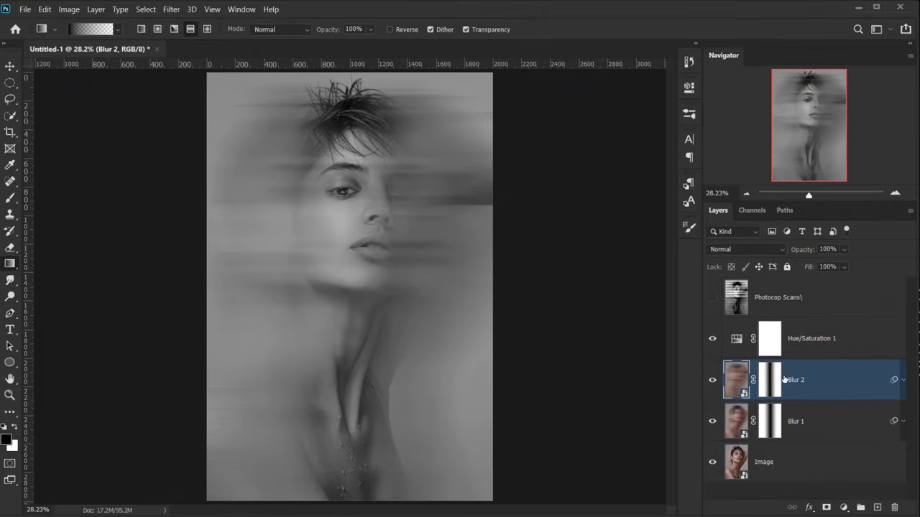
{"action": "left_click", "coordinate": [804, 463]}
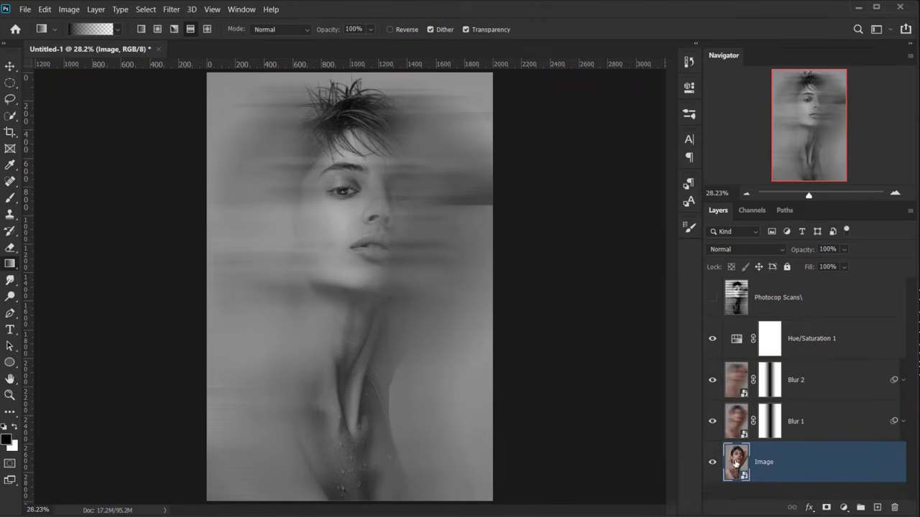
{"action": "double_click", "coordinate": [735, 460]}
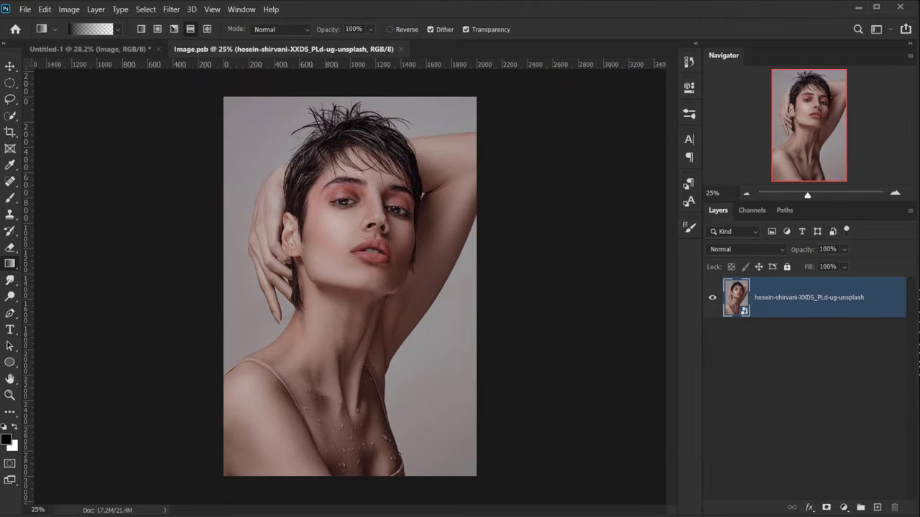
- Place the curly-haired man's black-and-white portrait into Image.psb, scaled to 113.51% and shifted to X 1015.32 px so it covers the canvas
{"action": "key", "text": "alt+Tab"}
{"action": "left_click_drag", "start_coordinate": [540, 177], "coordinate": [385, 465]}
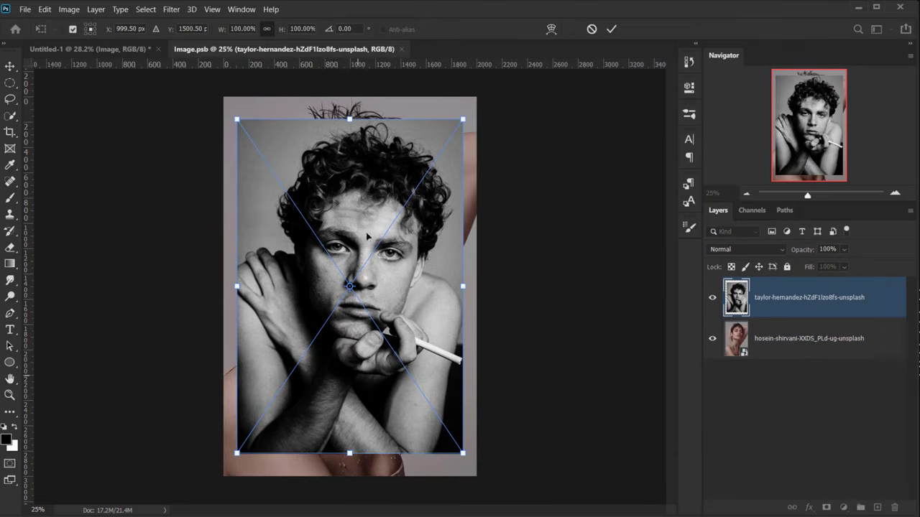
{"action": "left_click_drag", "start_coordinate": [349, 119], "coordinate": [349, 88]}
{"action": "left_click_drag", "start_coordinate": [350, 451], "coordinate": [349, 461]}
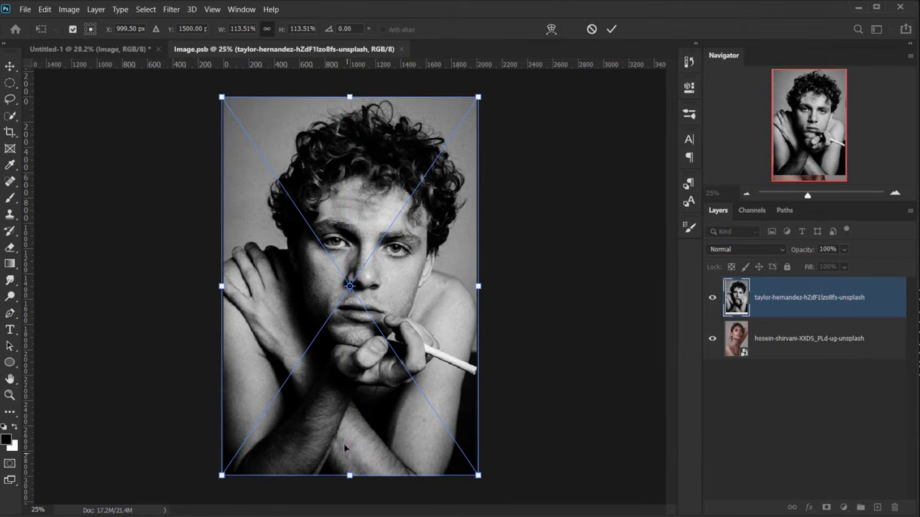
{"action": "mouse_move", "coordinate": [396, 284]}
{"action": "left_mouse_down"}
{"action": "mouse_move", "coordinate": [407, 274]}
{"action": "mouse_move", "coordinate": [401, 284]}
{"action": "left_mouse_up"}
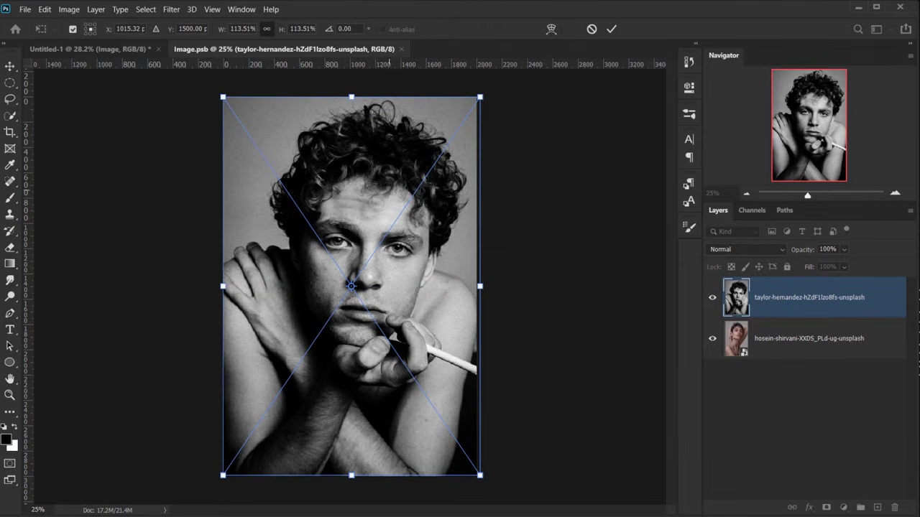
{"action": "left_click", "coordinate": [613, 29]}
{"action": "key", "text": "g"}
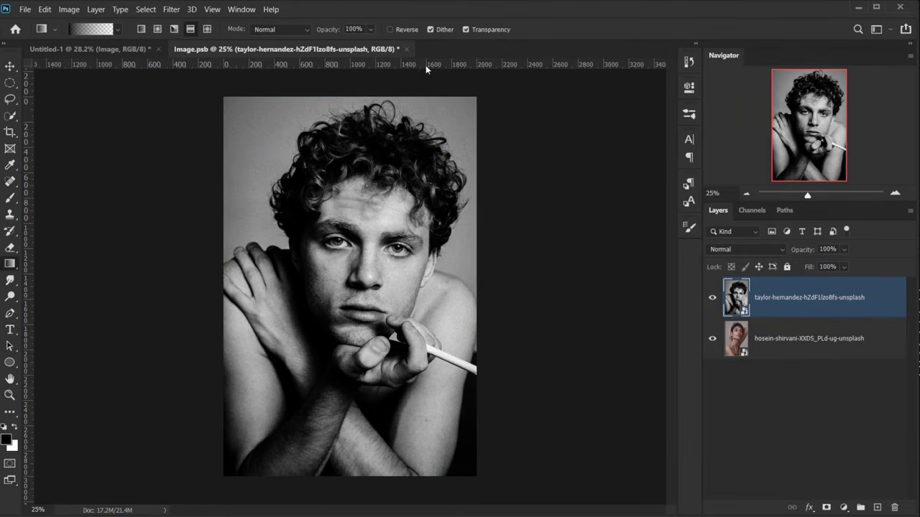
- Close Image.psb and save its changes to update the blurred composition with the new portrait
{"action": "left_click", "coordinate": [407, 49]}
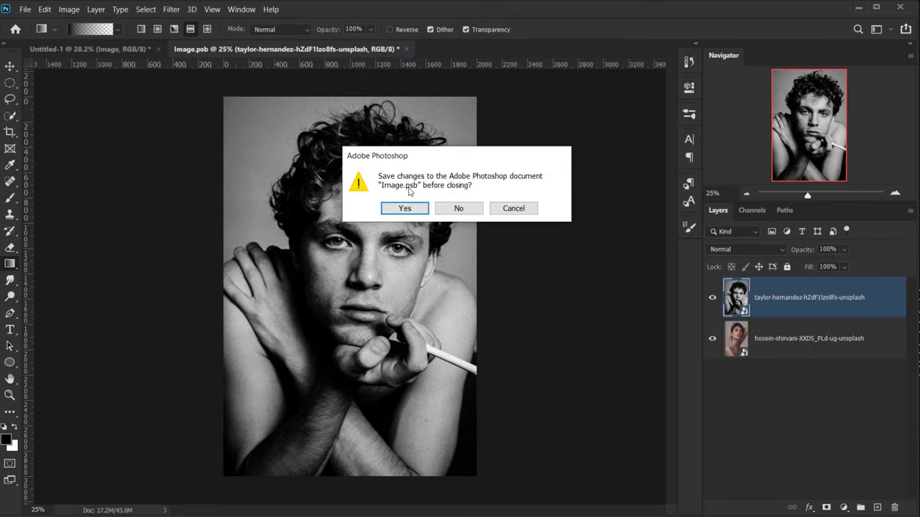
{"action": "left_click", "coordinate": [405, 209]}
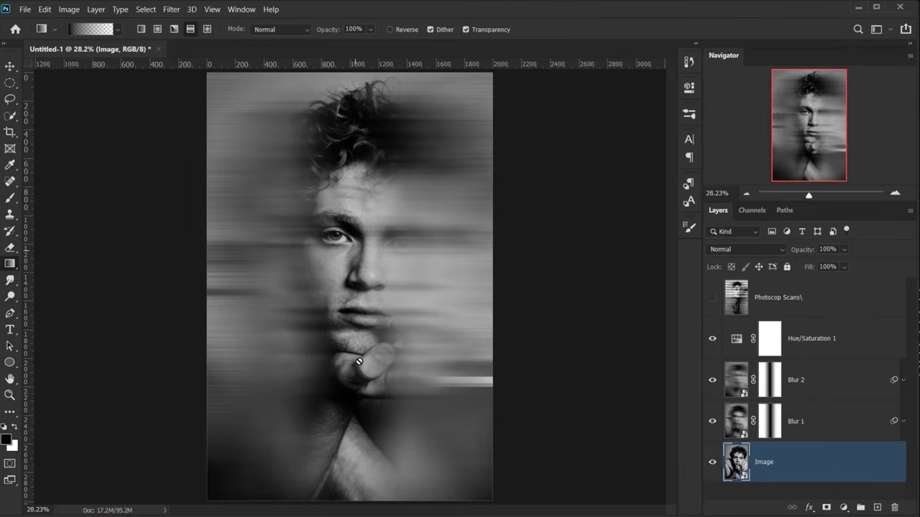
{"action": "left_click", "coordinate": [768, 430]}
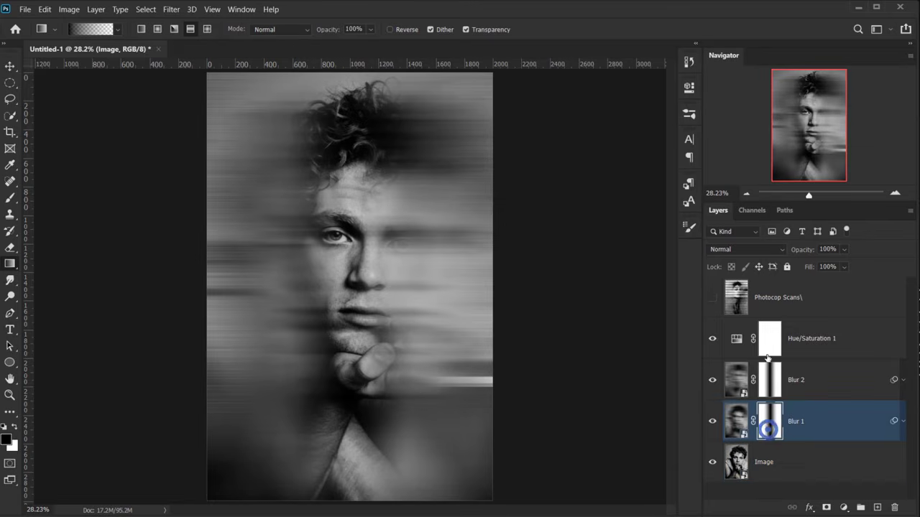
{"action": "left_click", "coordinate": [770, 422]}
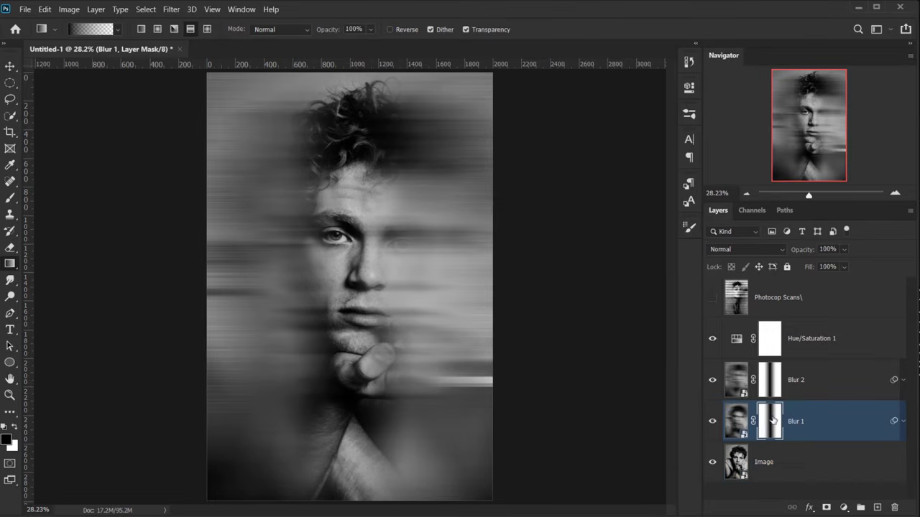
{"action": "left_click", "coordinate": [14, 265]}
{"action": "left_click", "coordinate": [57, 262]}
{"action": "left_click_drag", "start_coordinate": [362, 248], "coordinate": [411, 253]}
- Stamp all visible layers into a new layer directly above the Hue/Saturation 1 adjustment layer
{"action": "left_click", "coordinate": [821, 345]}
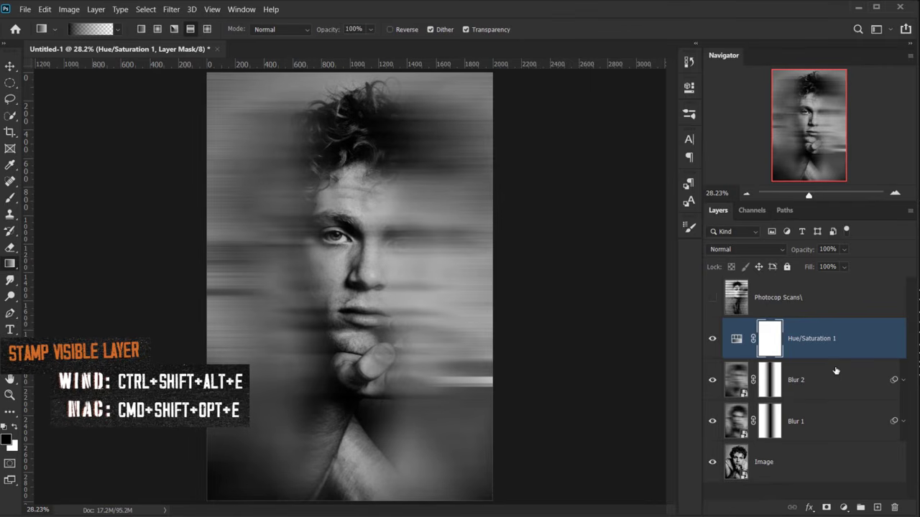
{"action": "key", "text": "ctrl+shift+alt+e"}
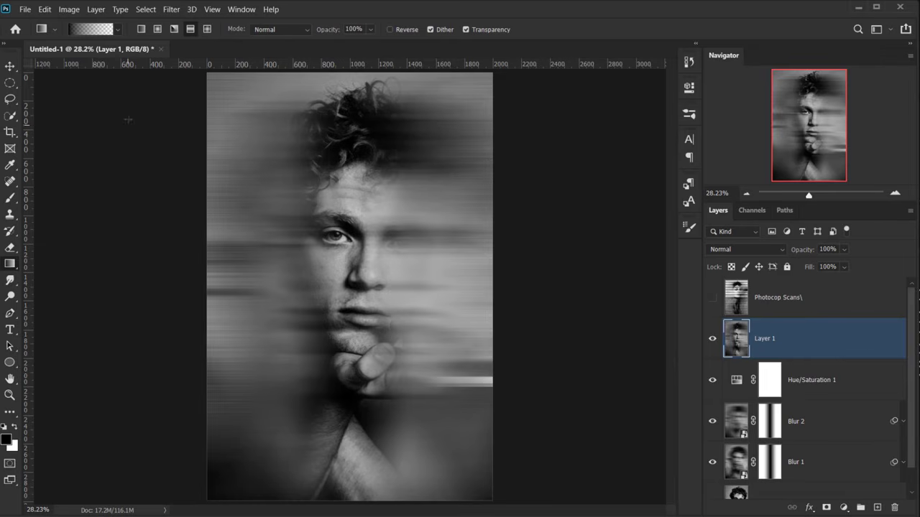
- Apply Filter Gallery's Grain, Graphic Pen and Halftone Pattern to the stamped layer, keeping halftone size 3, stroke length 2 and light/dark balance 50
{"action": "left_click", "coordinate": [171, 10]}
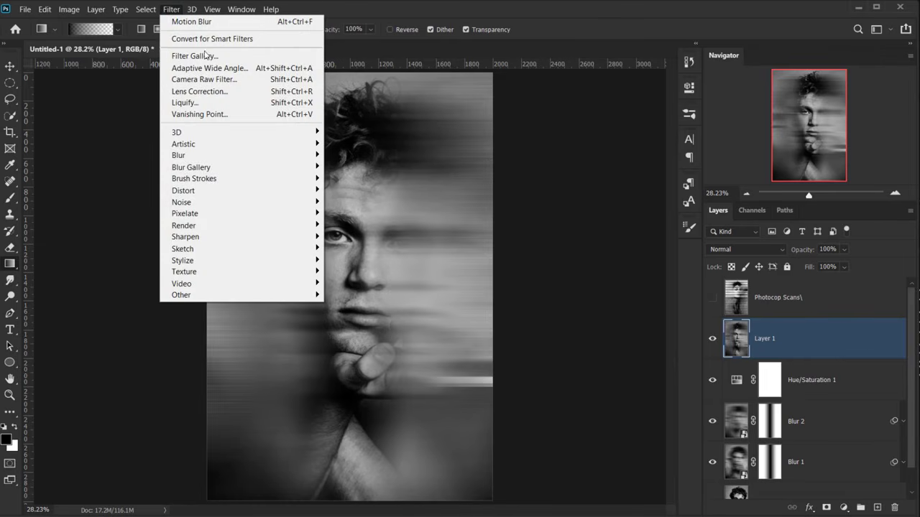
{"action": "left_click", "coordinate": [194, 55]}
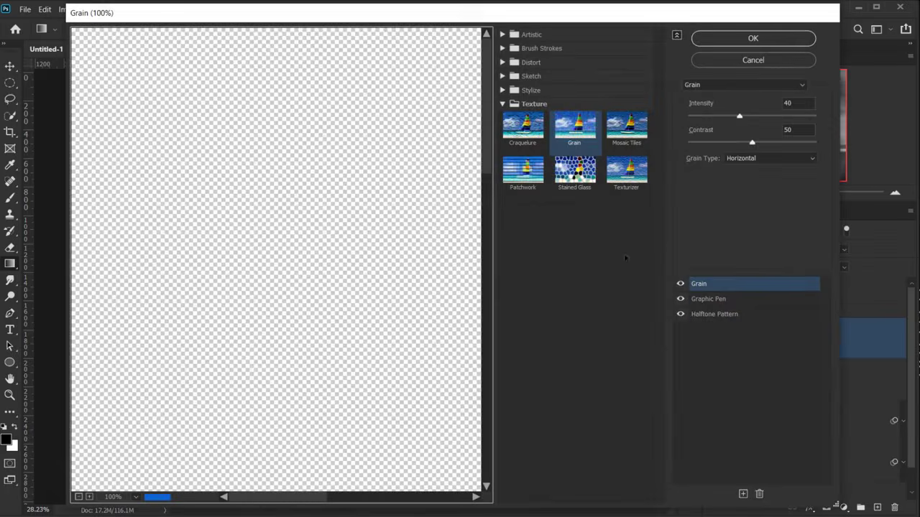
{"action": "left_click", "coordinate": [79, 497]}
{"action": "left_click", "coordinate": [79, 496]}
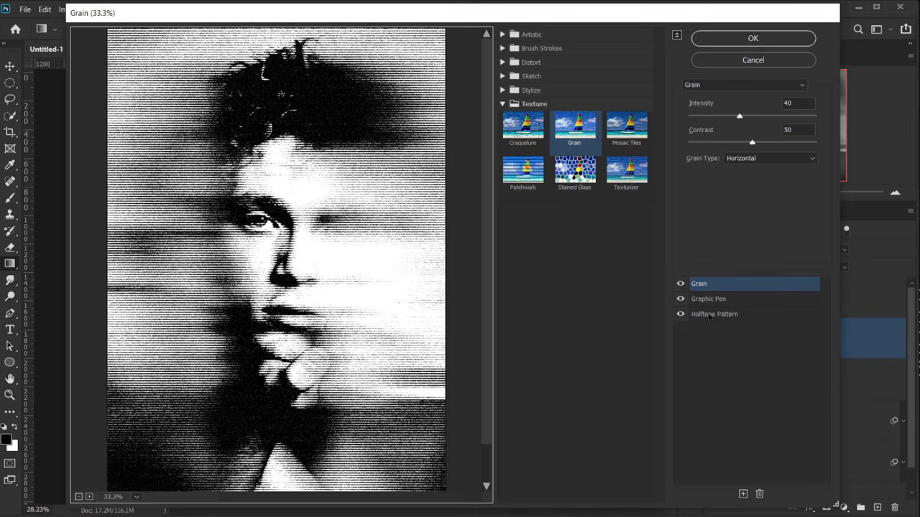
{"action": "left_click", "coordinate": [711, 316]}
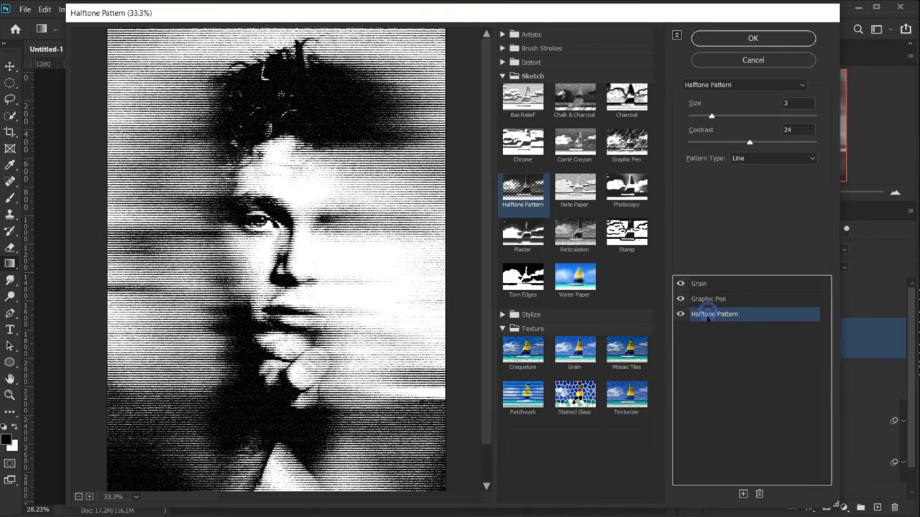
{"action": "left_click", "coordinate": [712, 117]}
{"action": "left_click_drag", "start_coordinate": [719, 117], "coordinate": [713, 118]}
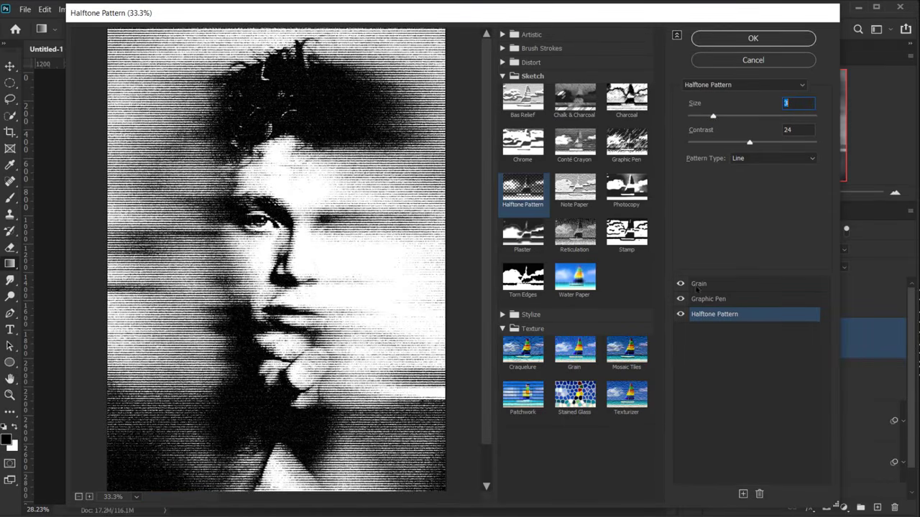
{"action": "left_click", "coordinate": [708, 299]}
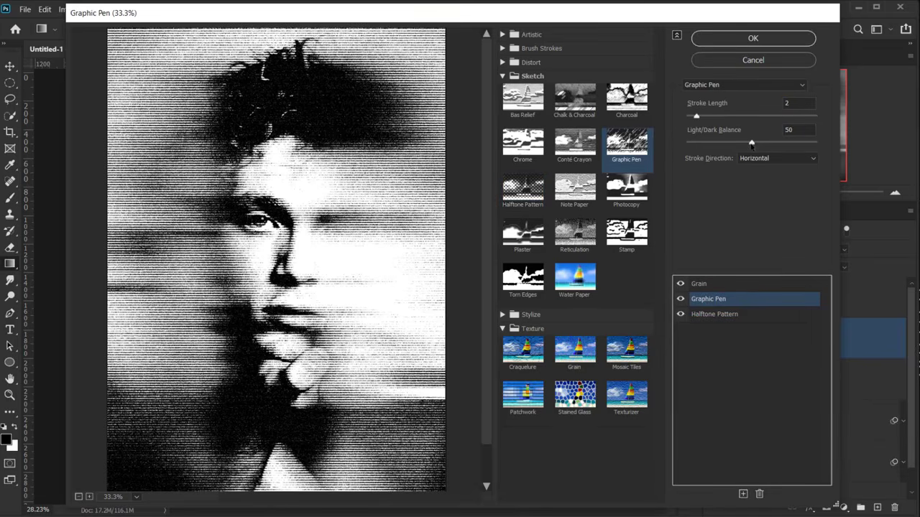
{"action": "left_click", "coordinate": [751, 141]}
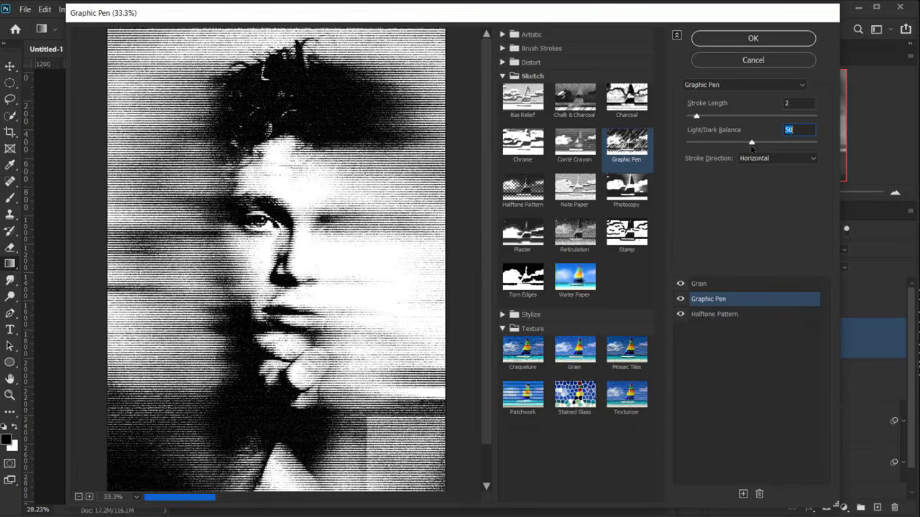
{"action": "mouse_move", "coordinate": [695, 117]}
{"action": "left_mouse_down"}
{"action": "mouse_move", "coordinate": [704, 117]}
{"action": "mouse_move", "coordinate": [696, 119]}
{"action": "left_mouse_up"}
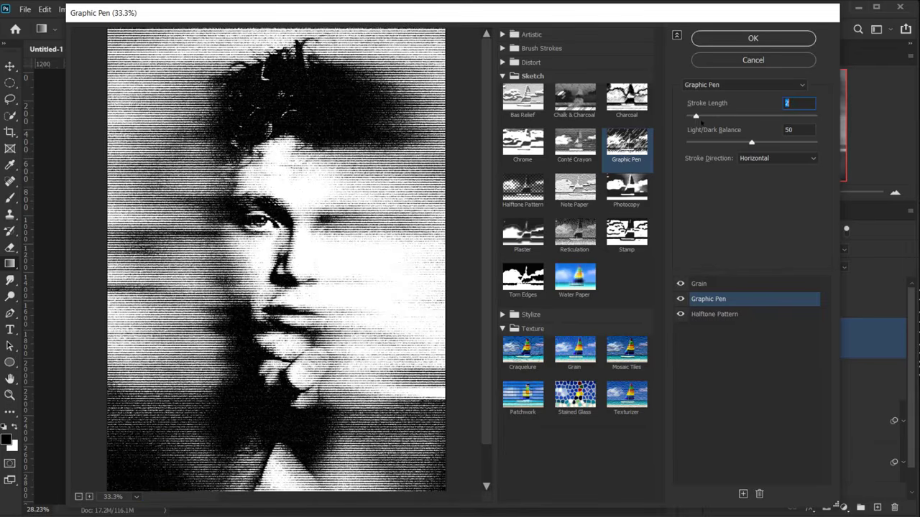
{"action": "left_click", "coordinate": [753, 39]}
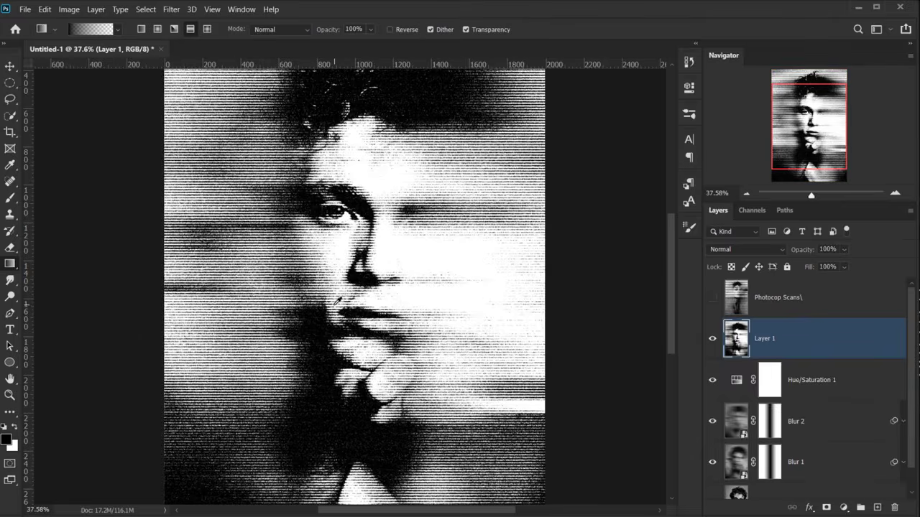
- View the whole filtered portrait fitted to the window with the interface panels hidden
{"action": "key", "text": "ctrl+0"}
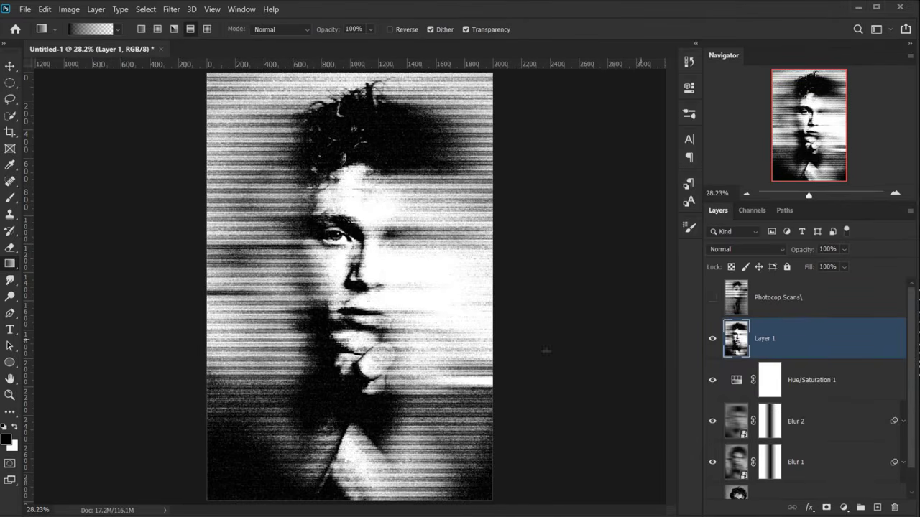
{"action": "key", "text": "Tab"}
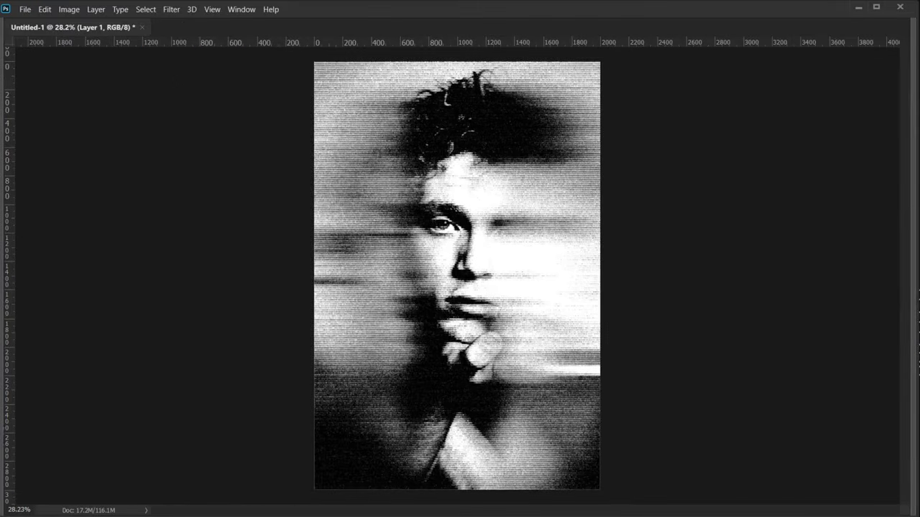
{"action": "key", "text": "ctrl+0"}
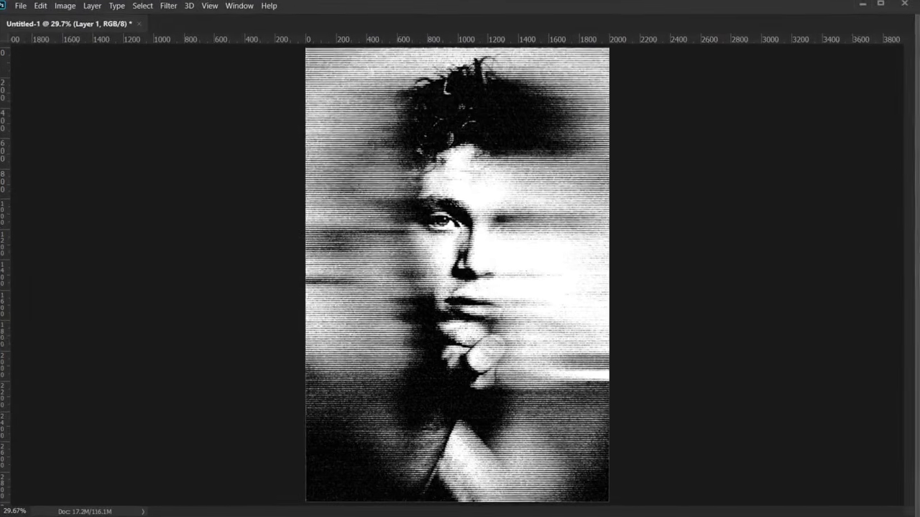